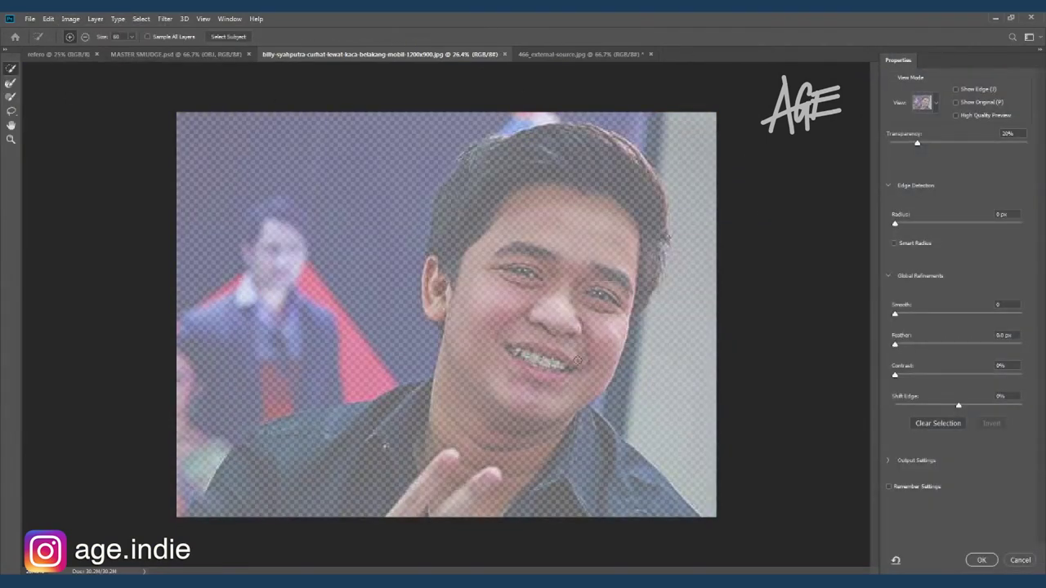
Step: Brush the man into a Select and Mask selection and output him as a New Layer with Layer Mask
drag(577, 360, 385, 499)
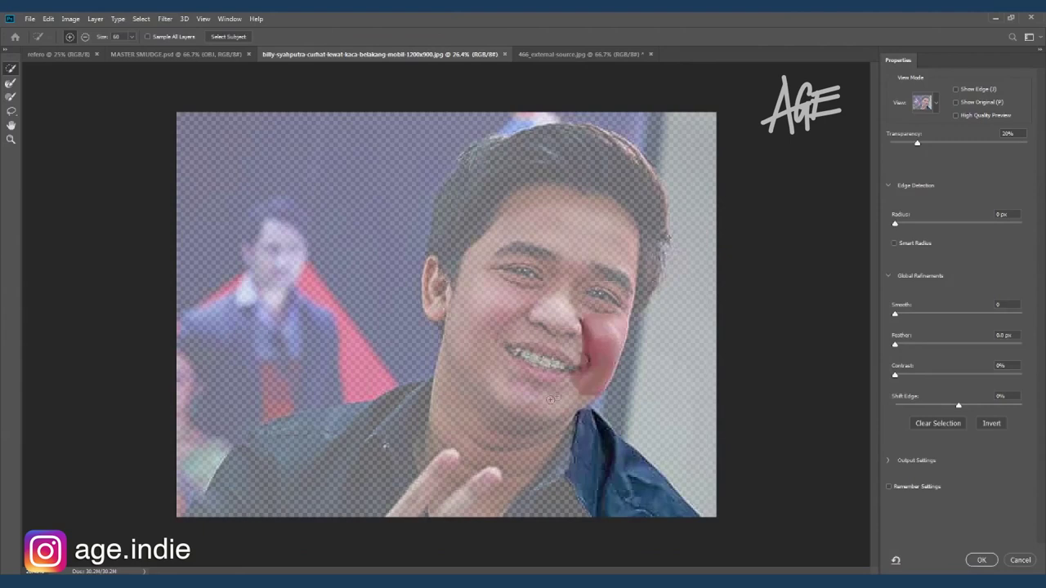
key(ctrl+plus)
key(ctrl+plus)
key(ctrl+plus)
key(r)
scroll(310, 370, down, 3)
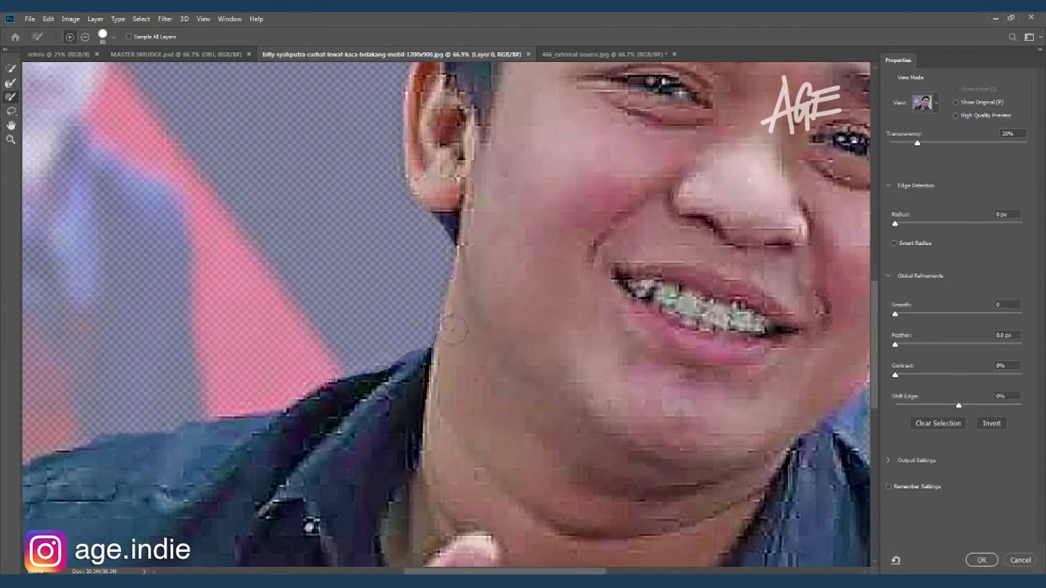
scroll(555, 217, right, 5)
scroll(555, 217, down, 3)
key(ctrl+0)
click(889, 460)
click(982, 560)
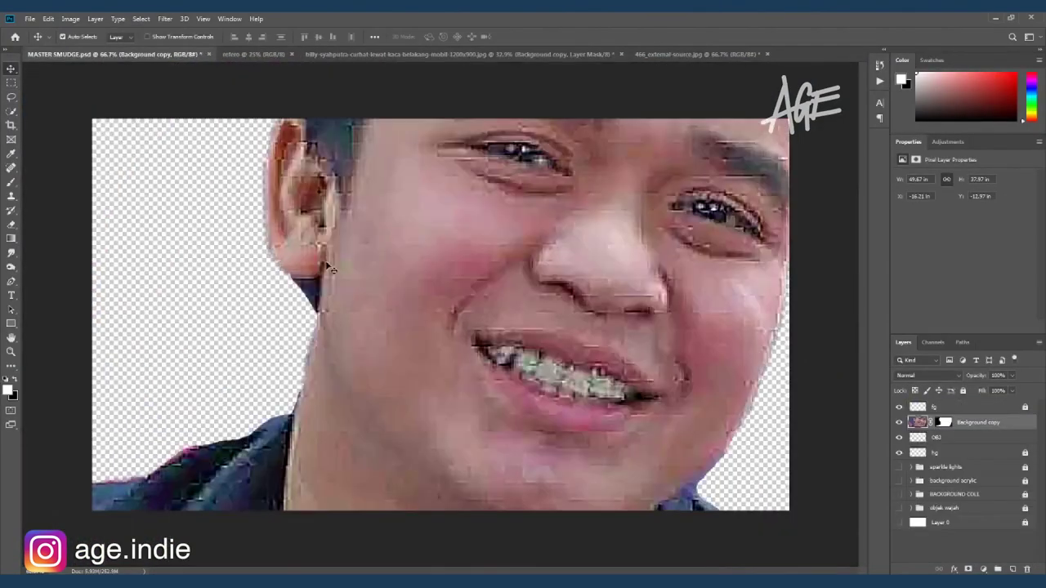
Step: Place the cut-out man into MASTER SMUDGE.psd, scale him down, and close his original photo
drag(517, 201, 245, 187)
key(ctrl+t)
drag(80, 135, 317, 218)
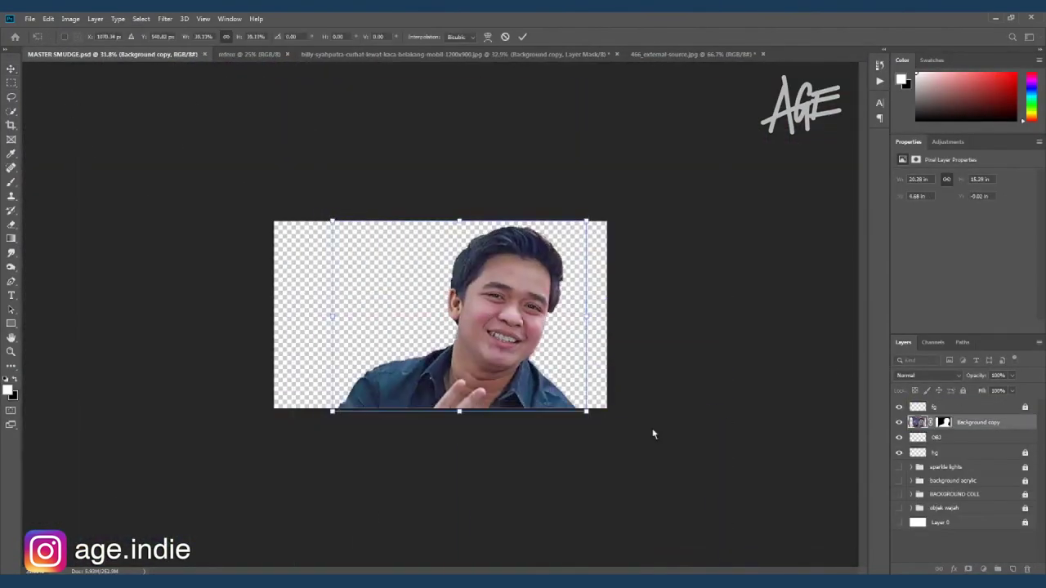
key(Return)
click(691, 54)
key(ctrl+alt+i)
Step: Upscale the woman's photo and apply Smart Sharpen to it
key(Return)
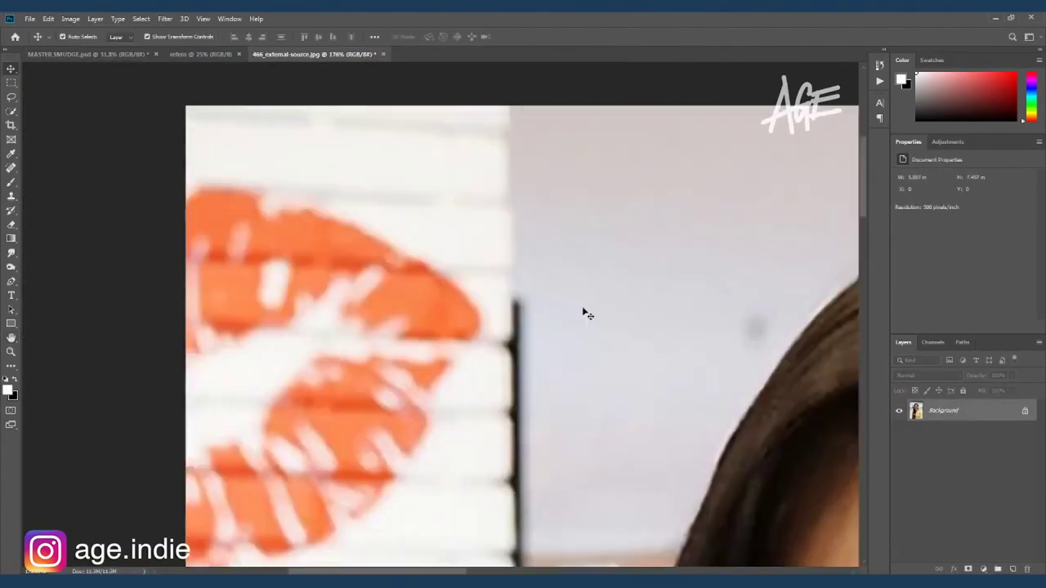
key(ctrl+0)
key(Return)
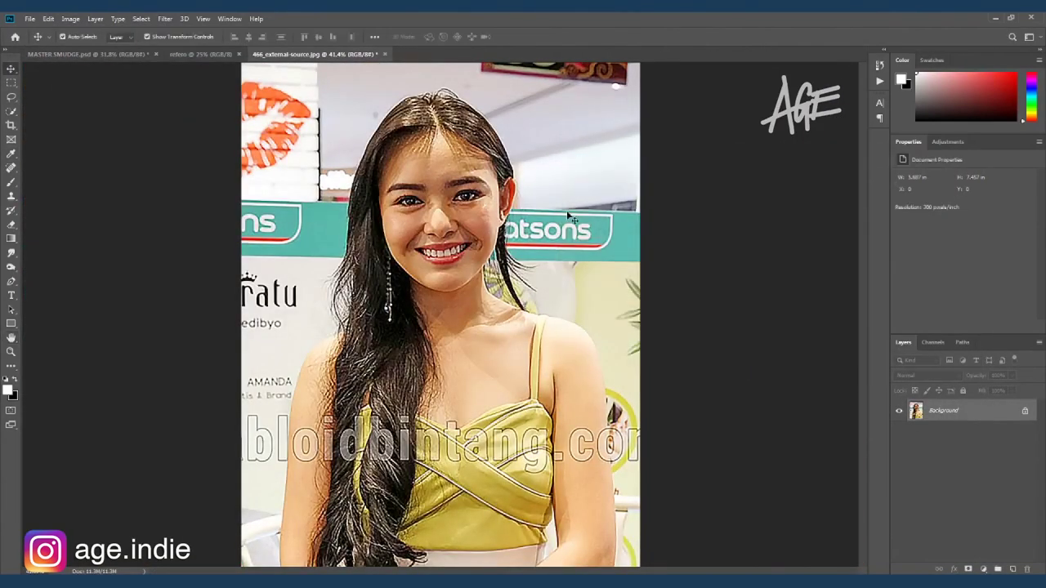
Step: Select the woman's face, hair and loose strands in Select and Mask, output as a masked layer
key(ctrl+alt+r)
mouse_move(555, 409)
mouse_down()
mouse_move(474, 327)
mouse_move(415, 200)
mouse_up()
scroll(429, 229, up, 3)
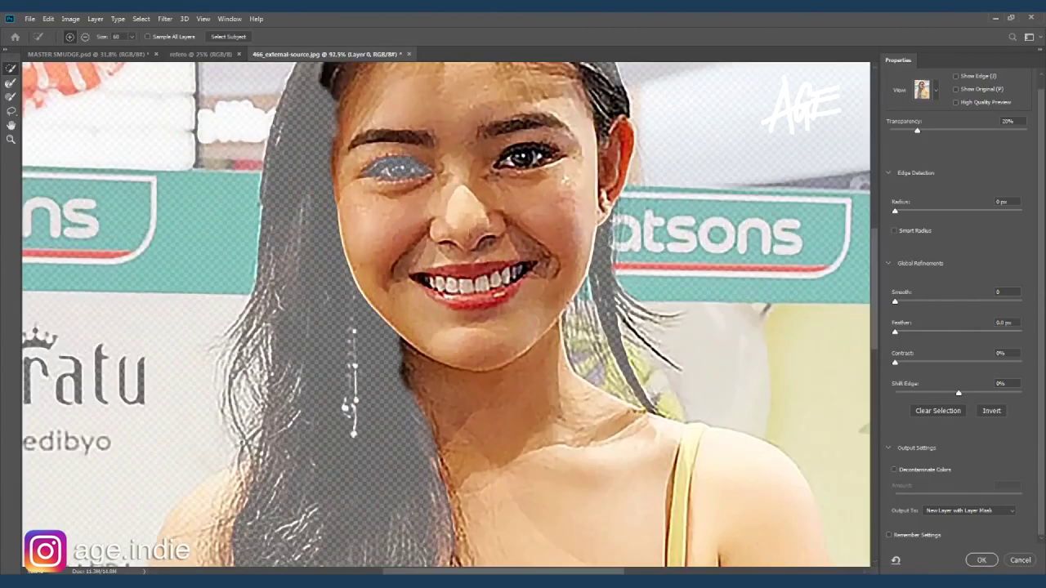
scroll(429, 229, down, 5)
drag(425, 408, 245, 295)
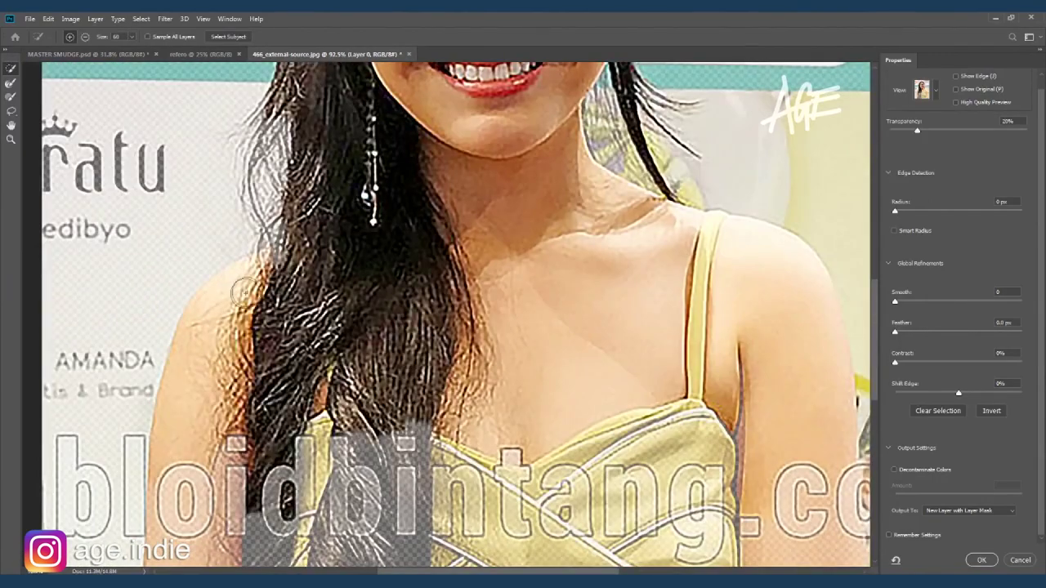
scroll(530, 423, down, 3)
key(o)
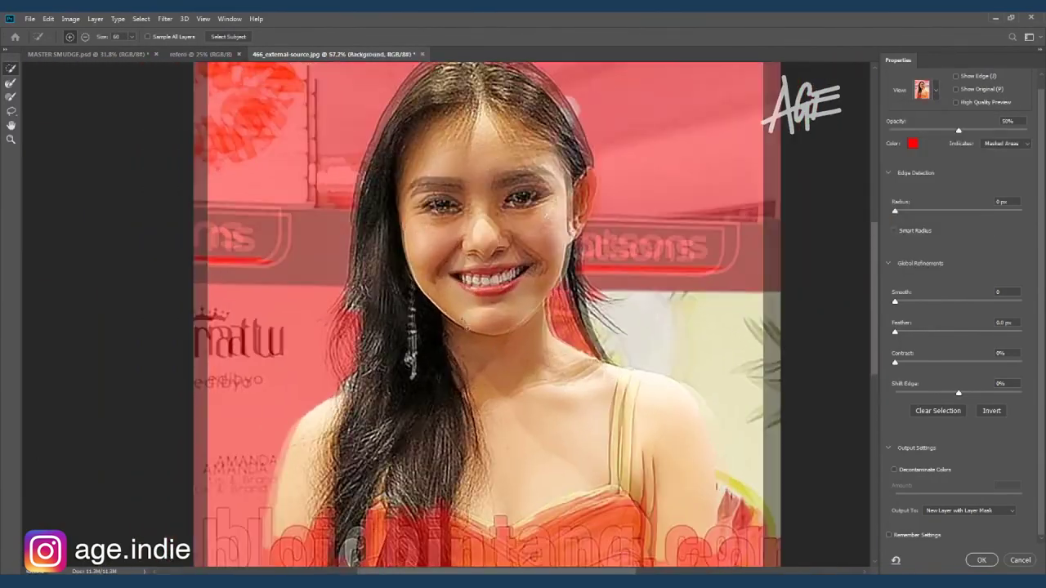
key(Return)
Step: Mask out leftover background by her right shoulder, duplicate her layer, and draw a rectangular selection
mouse_move(575, 302)
mouse_down()
mouse_move(630, 304)
mouse_move(693, 327)
mouse_move(691, 511)
mouse_move(682, 368)
mouse_up()
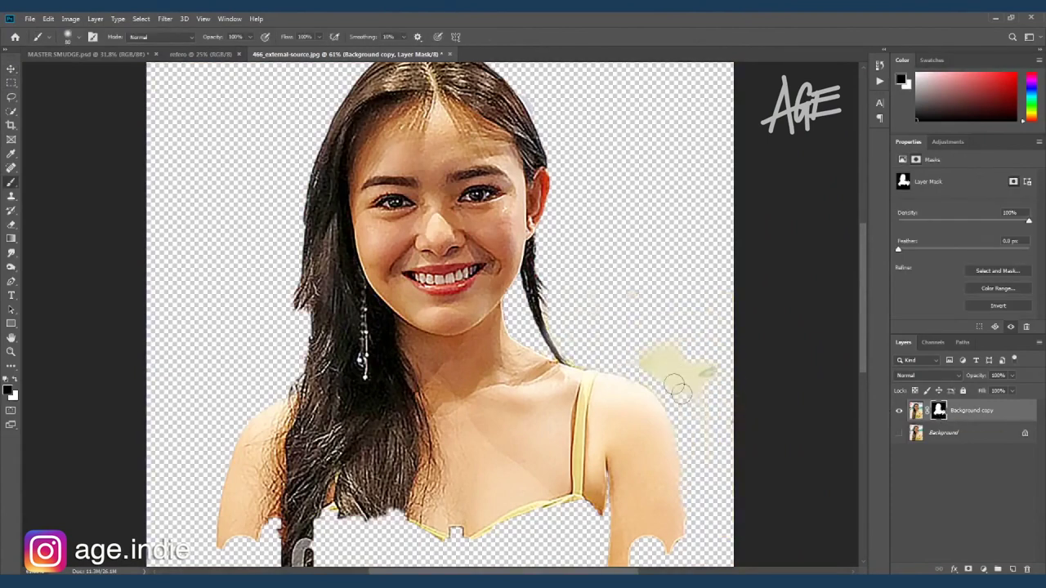
key(ctrl+j)
key(ctrl+0)
key(m)
drag(298, 86, 699, 541)
right_click(938, 410)
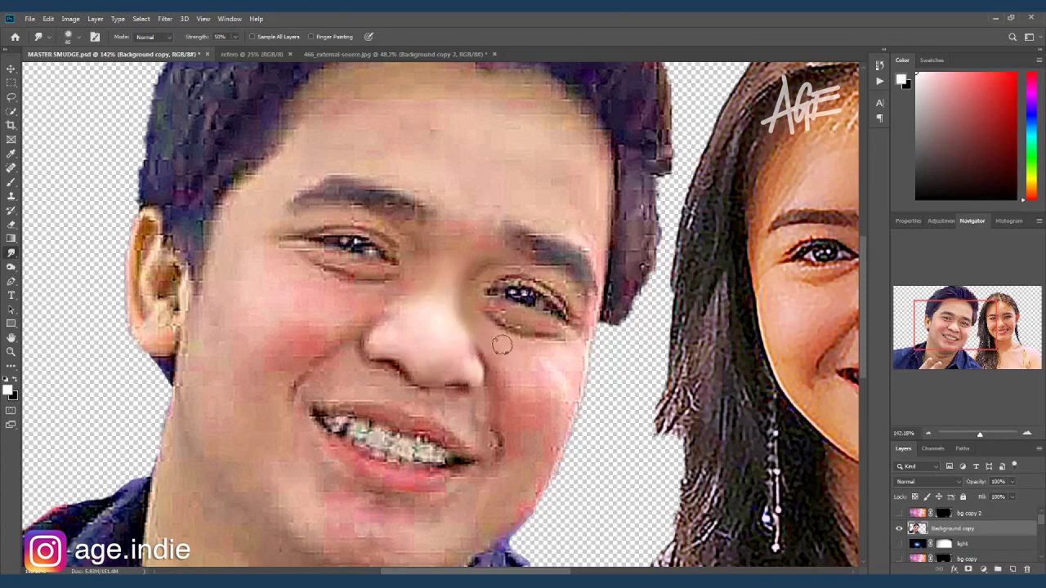
Step: Lock the man's layer transparency, then smudge his right cheek and the skin beside his nose at 100% strength
click(916, 496)
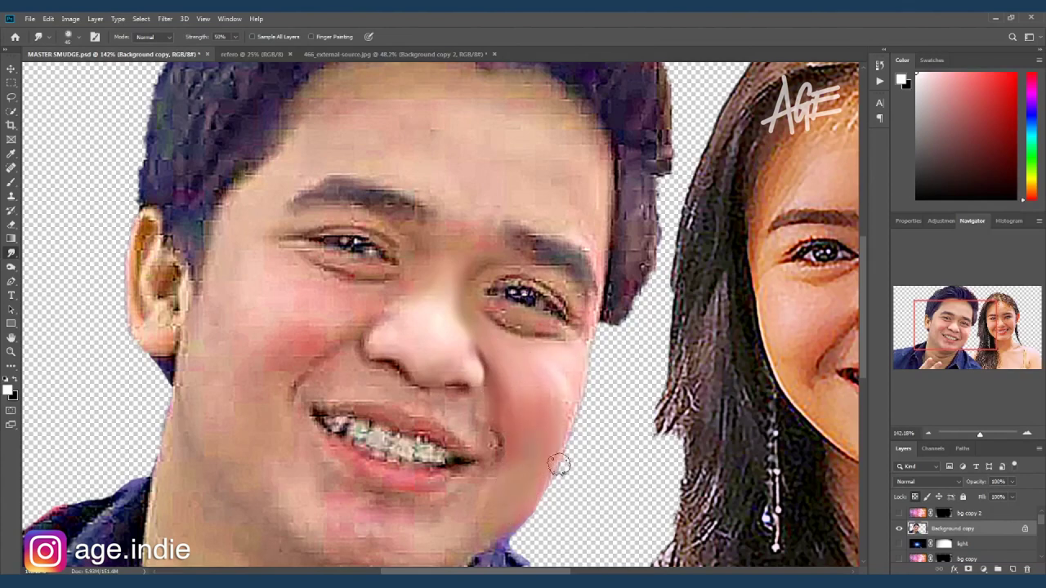
drag(570, 415, 591, 390)
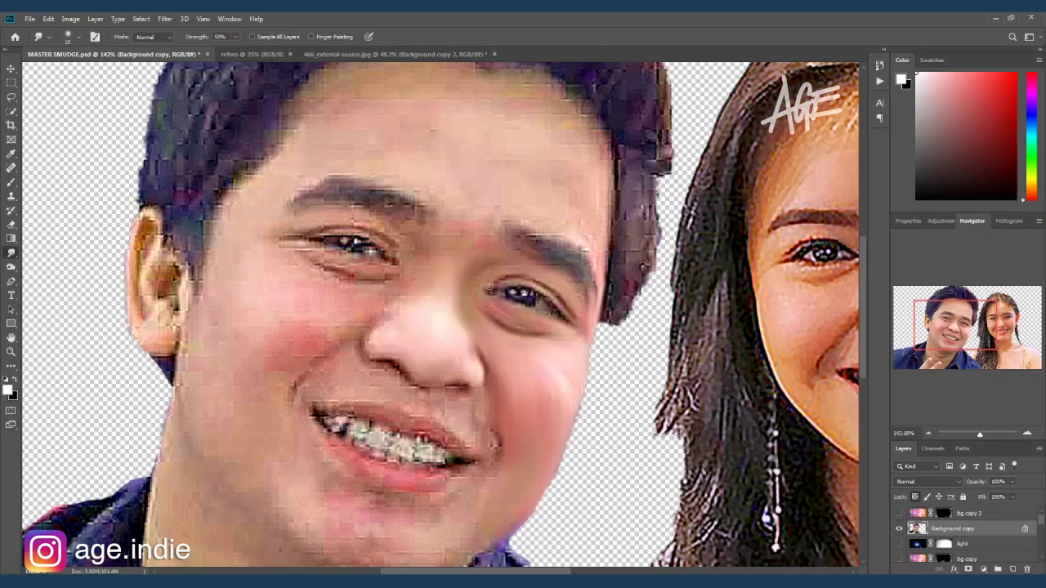
key(0)
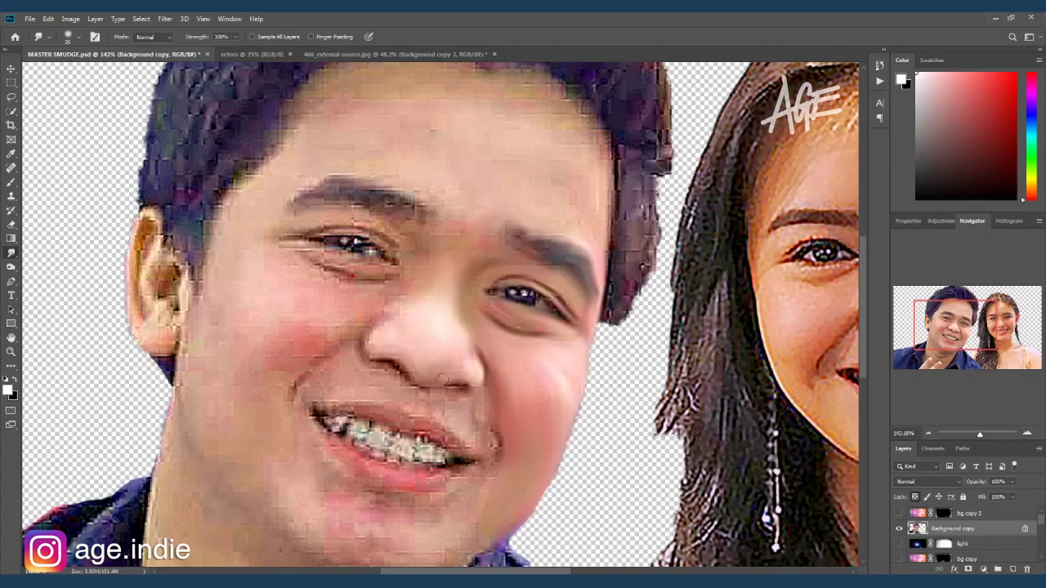
drag(387, 302, 372, 348)
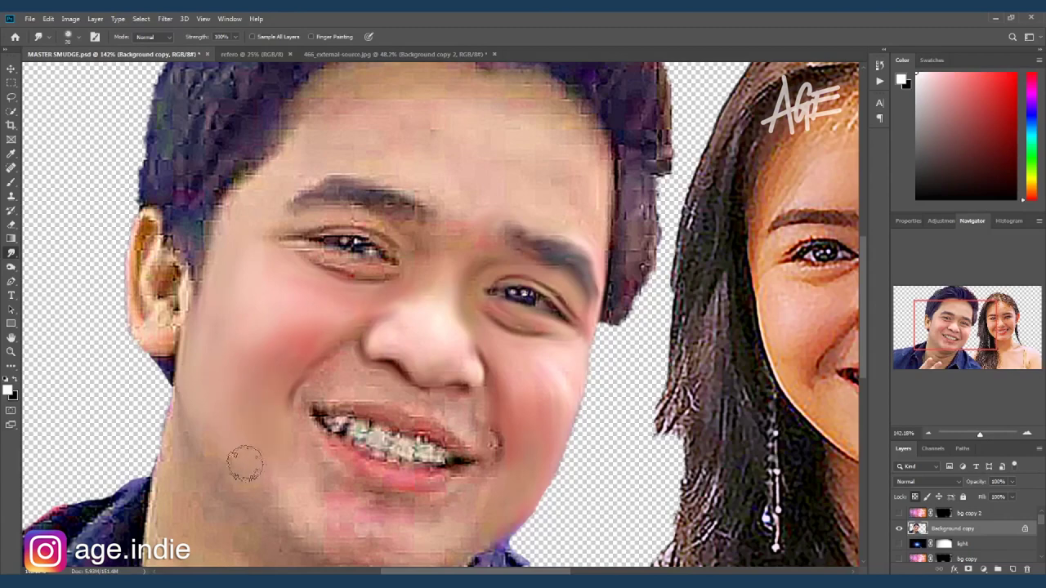
scroll(286, 447, down, 2)
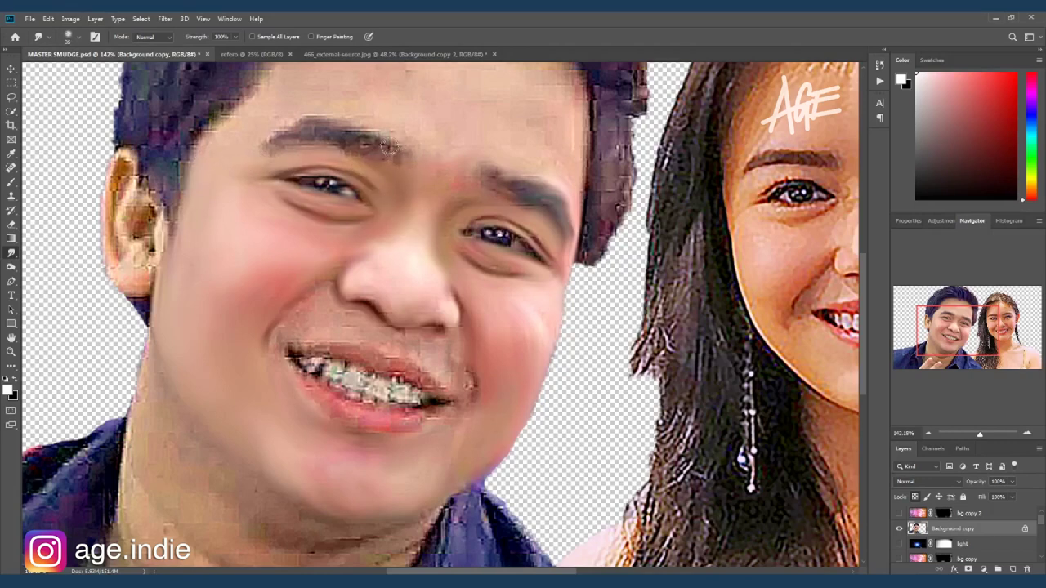
Step: Smudge the man's eyebrow, temple hairline, braces and lower teeth into smooth strokes
drag(263, 142, 280, 116)
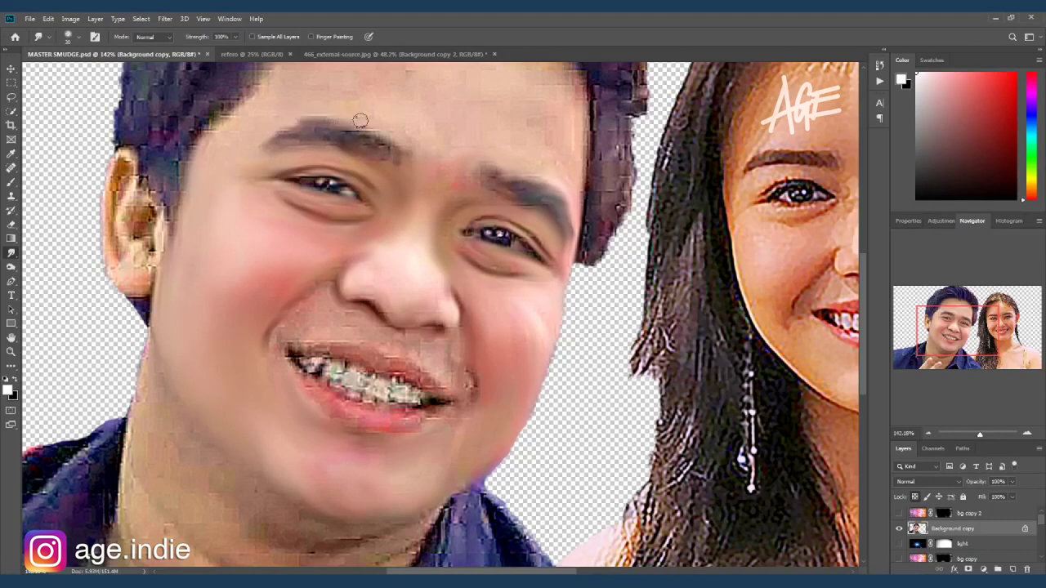
drag(216, 144, 247, 109)
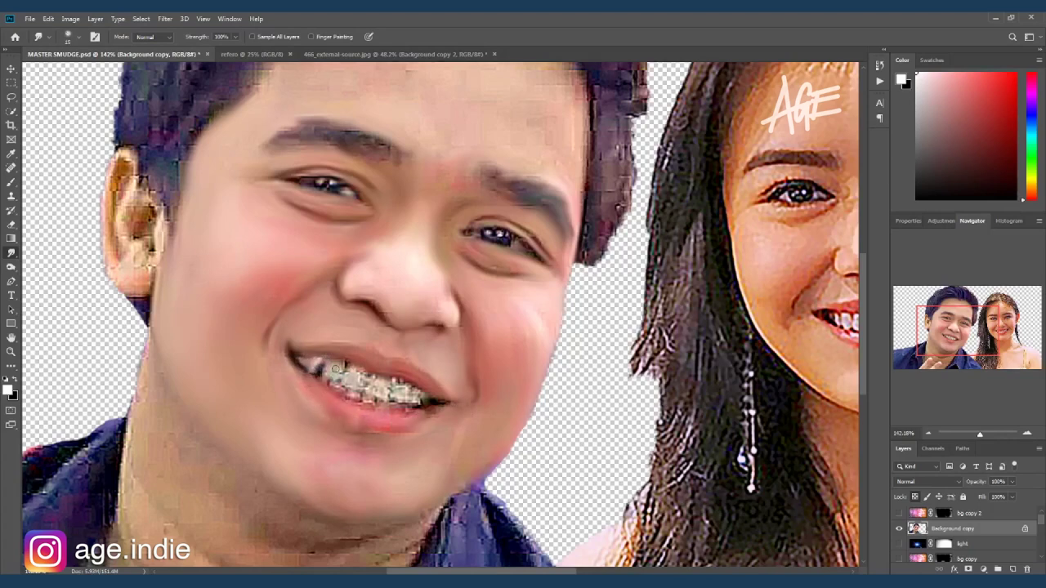
drag(355, 371, 381, 385)
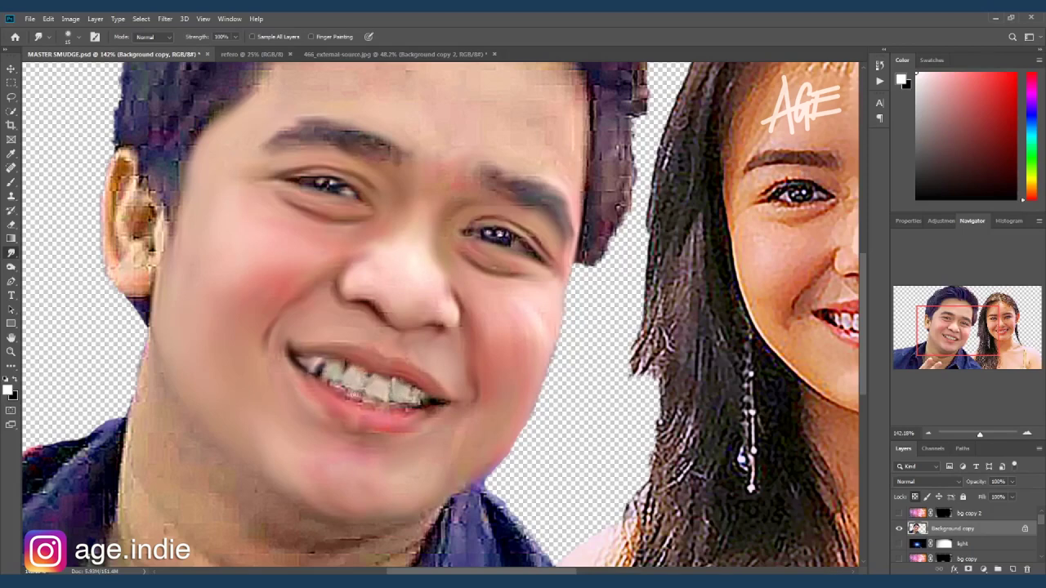
drag(392, 406, 426, 412)
Step: Paint over the man's teeth with a light beige sampled from them at 59% brush opacity
key(b)
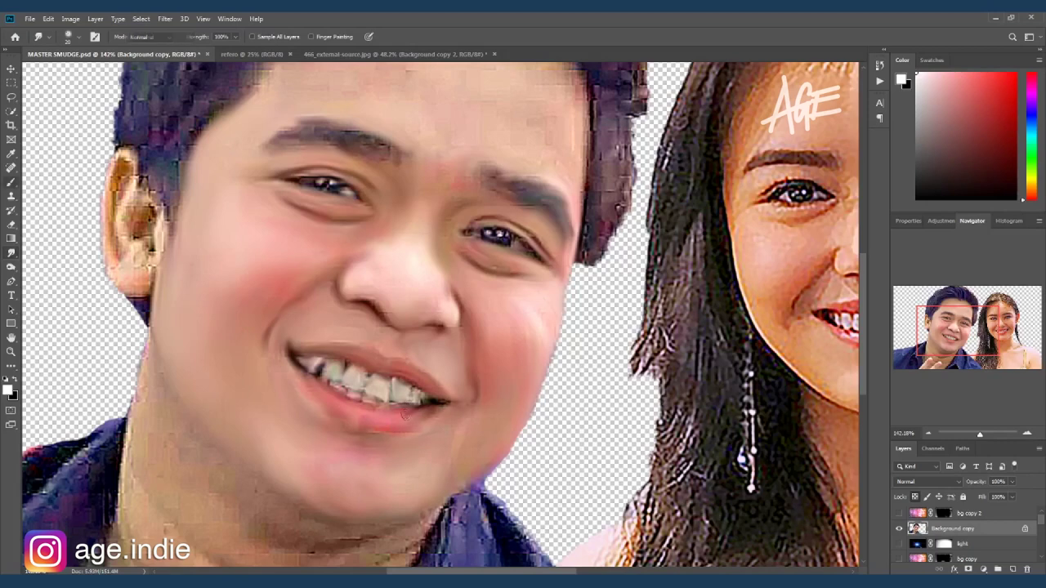
alt+click(394, 393)
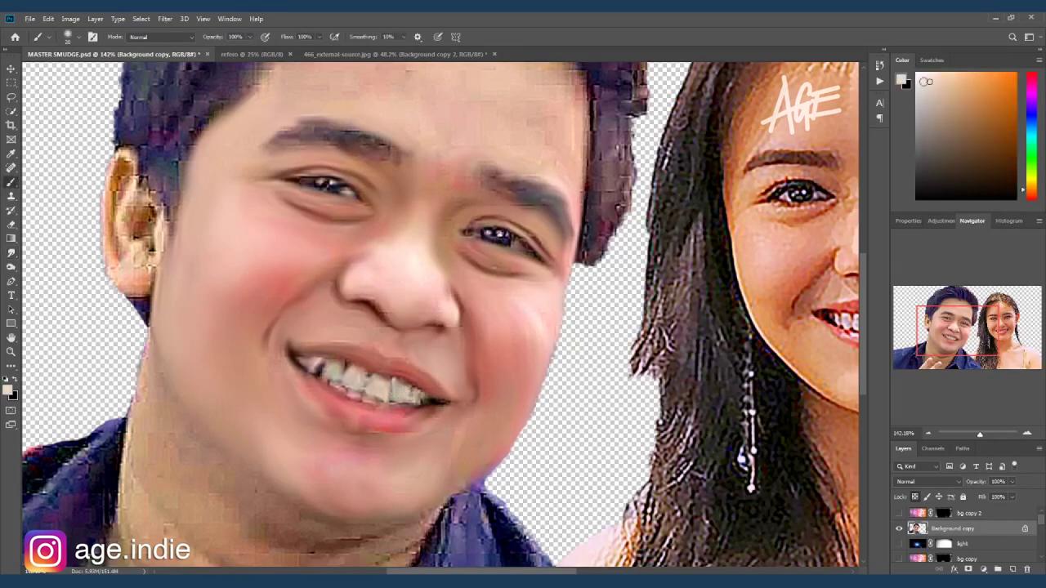
drag(250, 41, 217, 49)
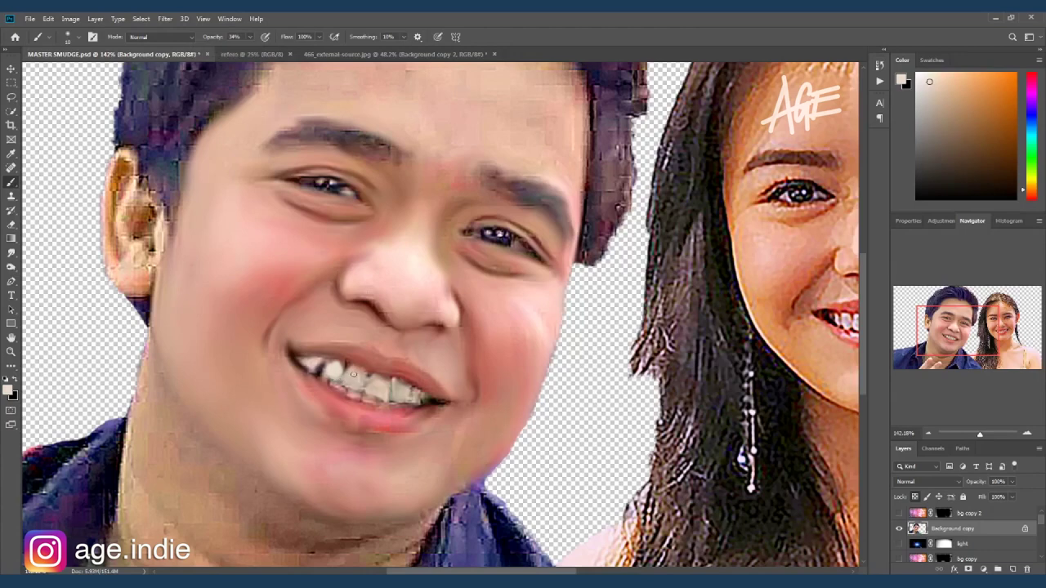
key(5)
key(9)
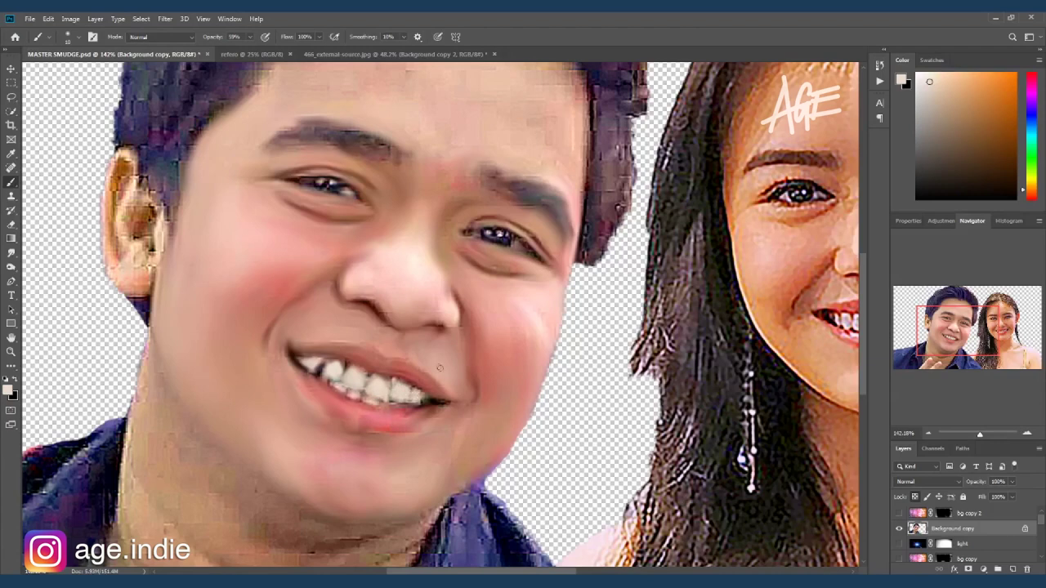
drag(441, 319, 422, 391)
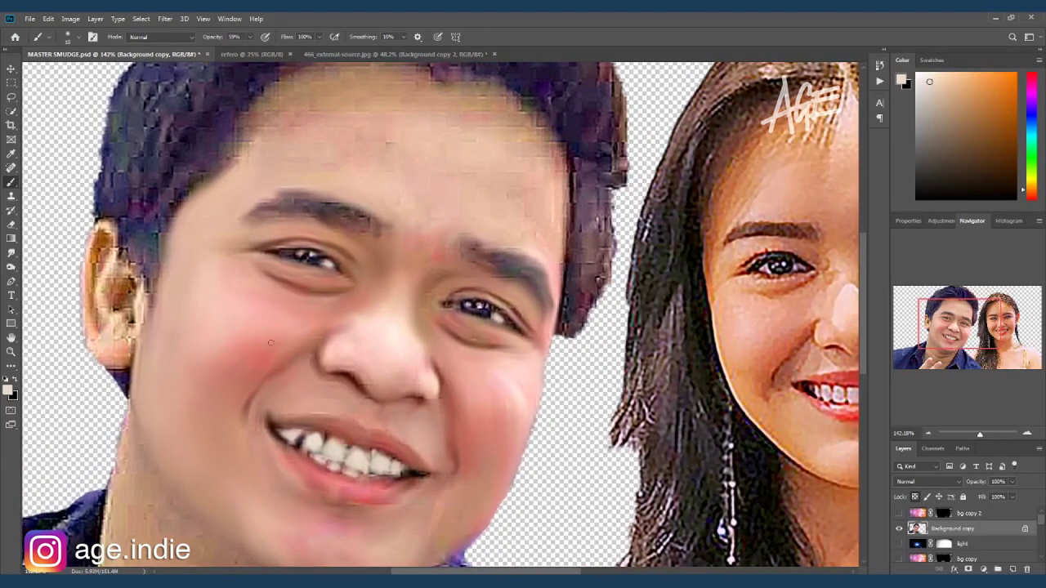
key(r)
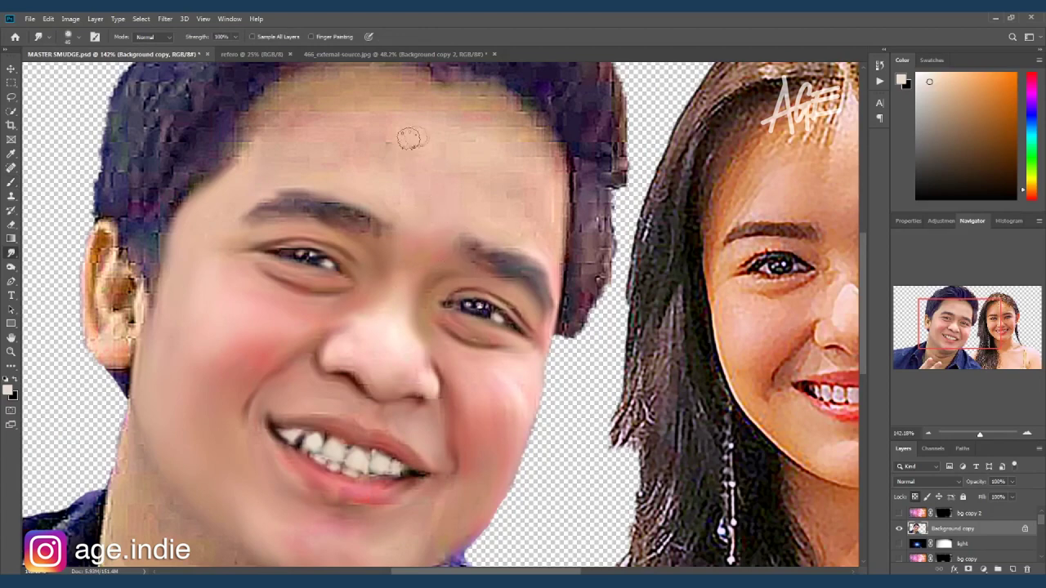
Step: Smudge away the neck crease and the raised hand under the chin, blending the neck into the collar
drag(270, 122, 254, 186)
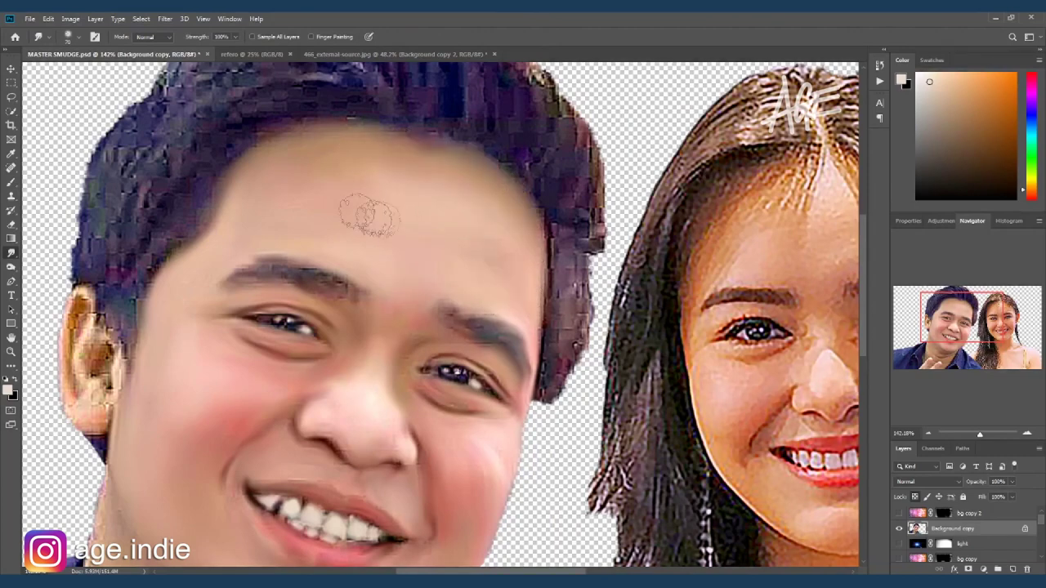
scroll(518, 291, down, 2)
scroll(499, 319, down, 3)
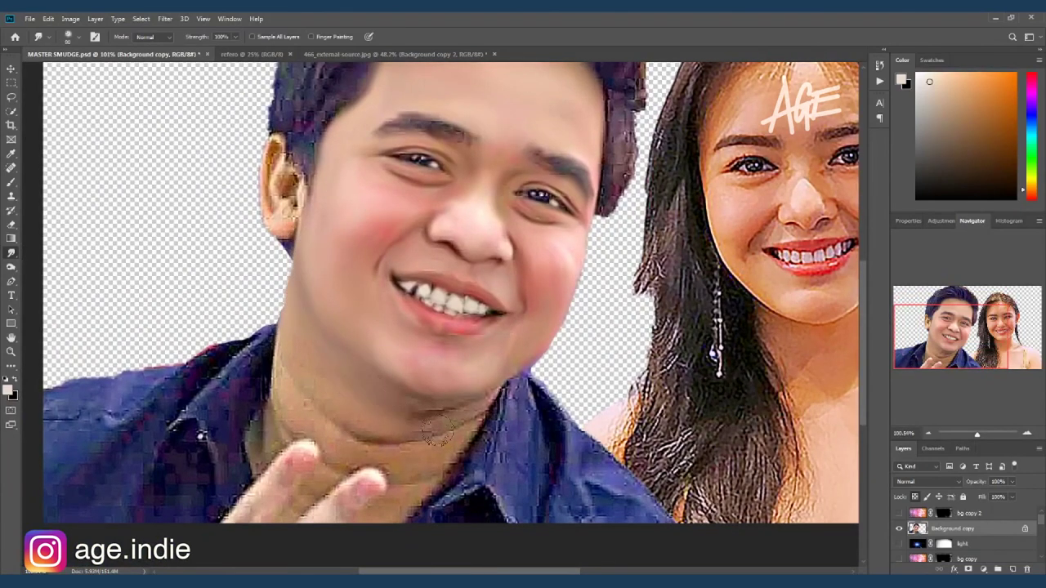
mouse_move(393, 433)
mouse_down()
mouse_move(259, 452)
mouse_move(280, 416)
mouse_up()
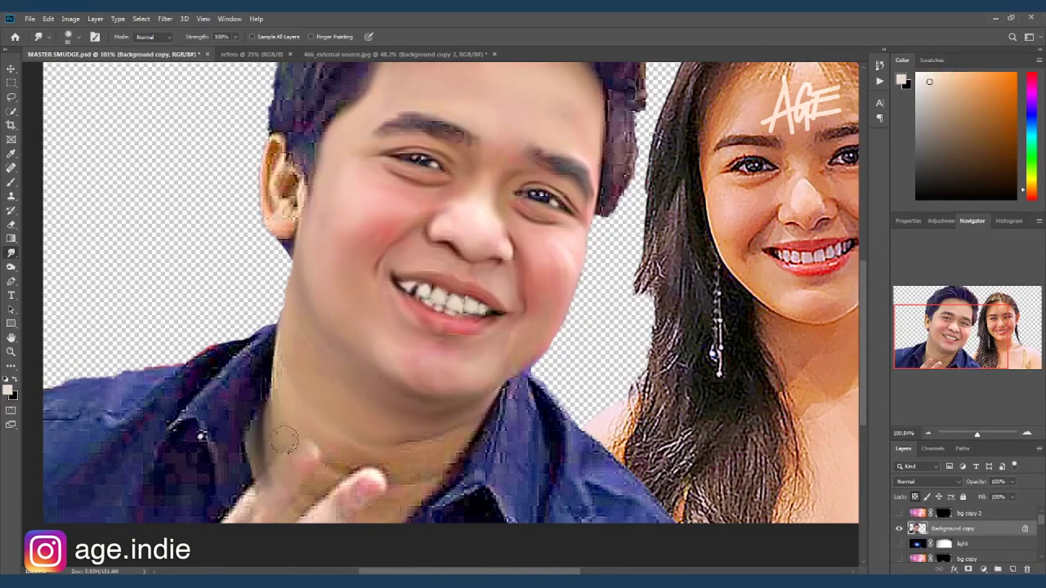
mouse_move(299, 434)
mouse_down()
mouse_move(359, 469)
mouse_move(327, 482)
mouse_move(318, 511)
mouse_up()
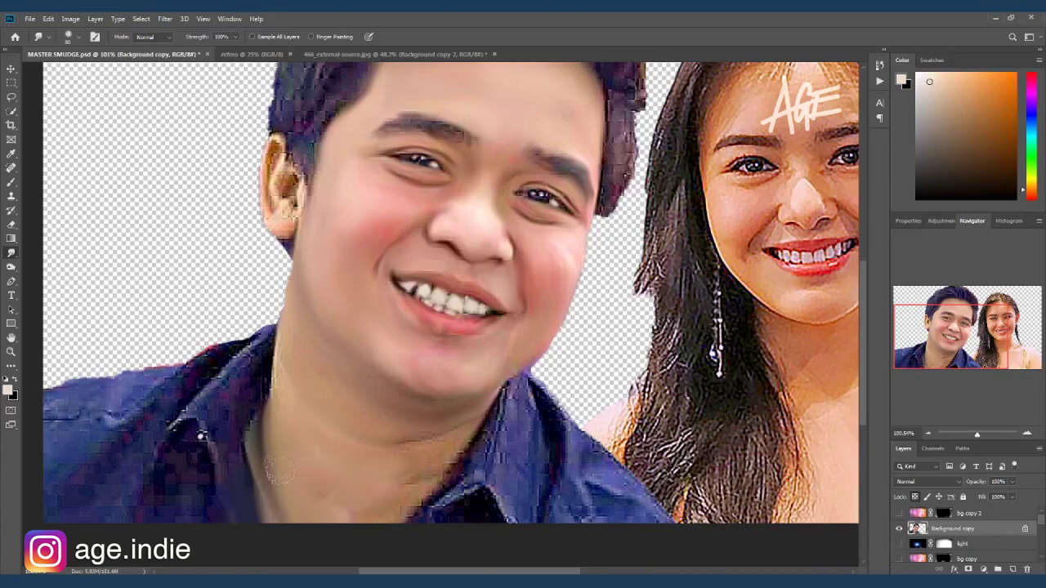
mouse_move(425, 433)
mouse_down()
mouse_move(451, 469)
mouse_move(414, 476)
mouse_up()
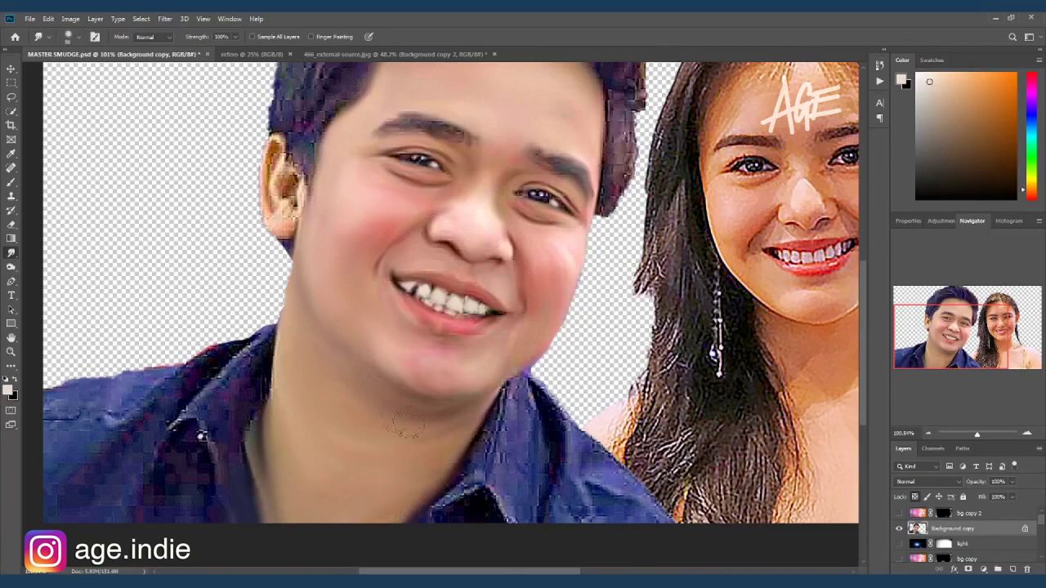
drag(416, 437, 494, 441)
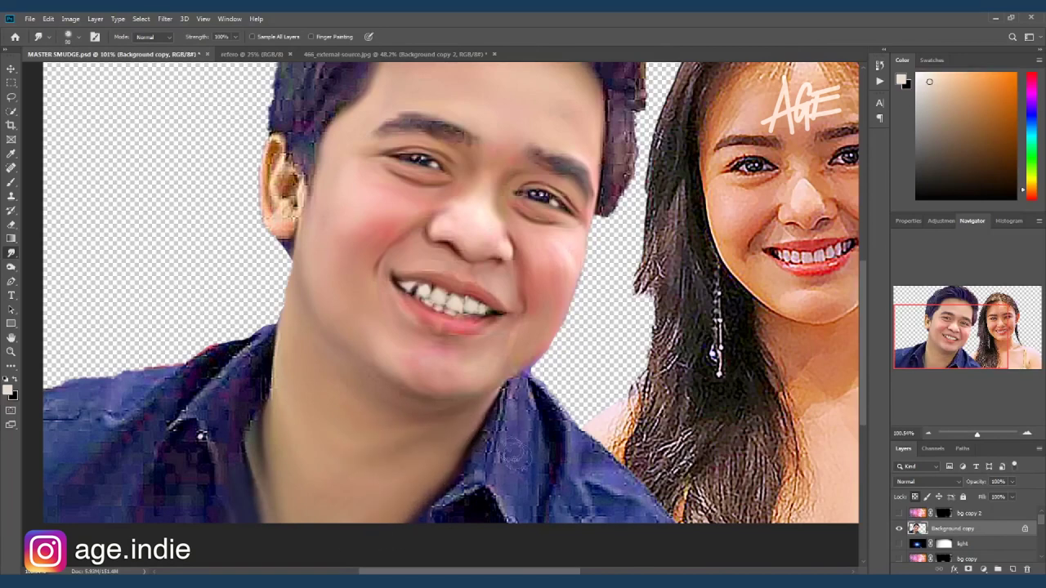
mouse_move(498, 402)
mouse_down()
mouse_move(476, 510)
mouse_move(510, 384)
mouse_move(513, 474)
mouse_move(547, 388)
mouse_move(552, 515)
mouse_move(659, 523)
mouse_up()
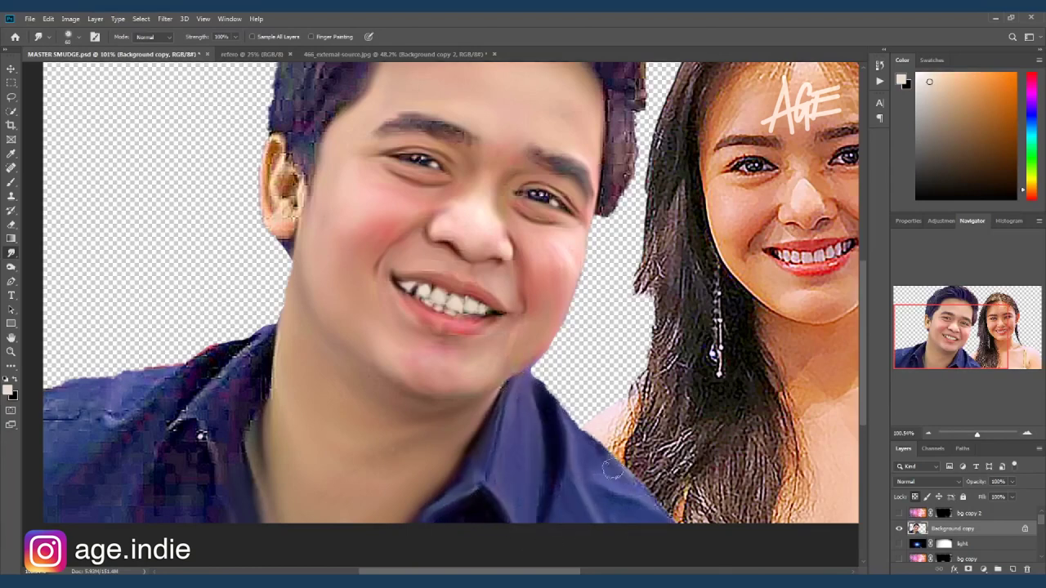
Step: Smudge the pixelated collar, its lower crease and dark edge, and the shirt's left edge smooth
scroll(270, 457, up, 1)
scroll(269, 457, up, 2)
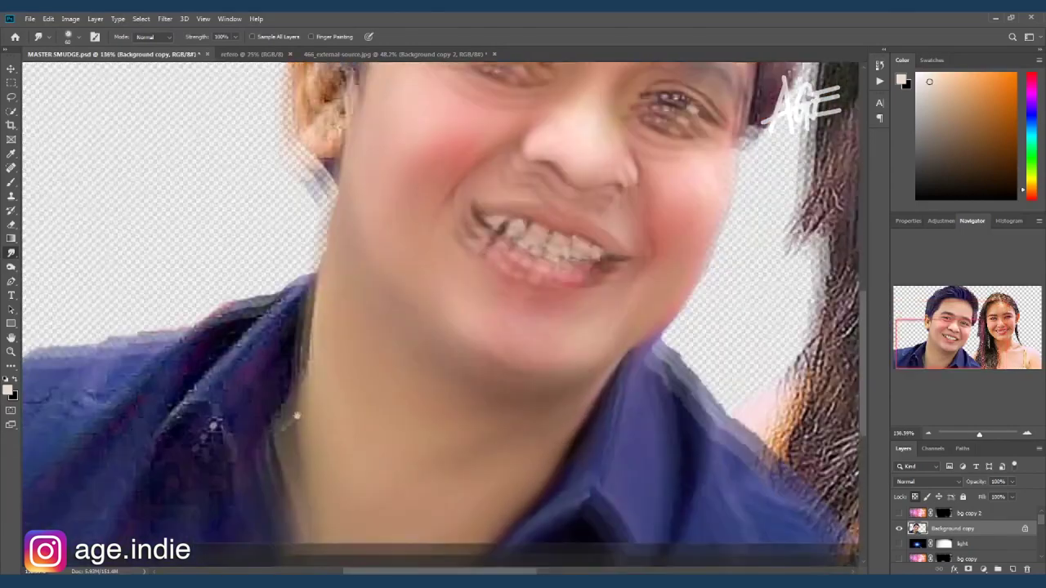
drag(286, 343, 337, 270)
mouse_move(269, 388)
mouse_down()
mouse_move(282, 445)
mouse_move(265, 449)
mouse_up()
mouse_move(317, 417)
mouse_down()
mouse_move(309, 353)
mouse_move(362, 264)
mouse_move(343, 368)
mouse_up()
drag(343, 277, 352, 367)
mouse_move(245, 515)
mouse_down()
mouse_move(233, 416)
mouse_move(167, 507)
mouse_up()
mouse_move(237, 318)
mouse_down()
mouse_move(175, 436)
mouse_move(259, 351)
mouse_move(235, 347)
mouse_up()
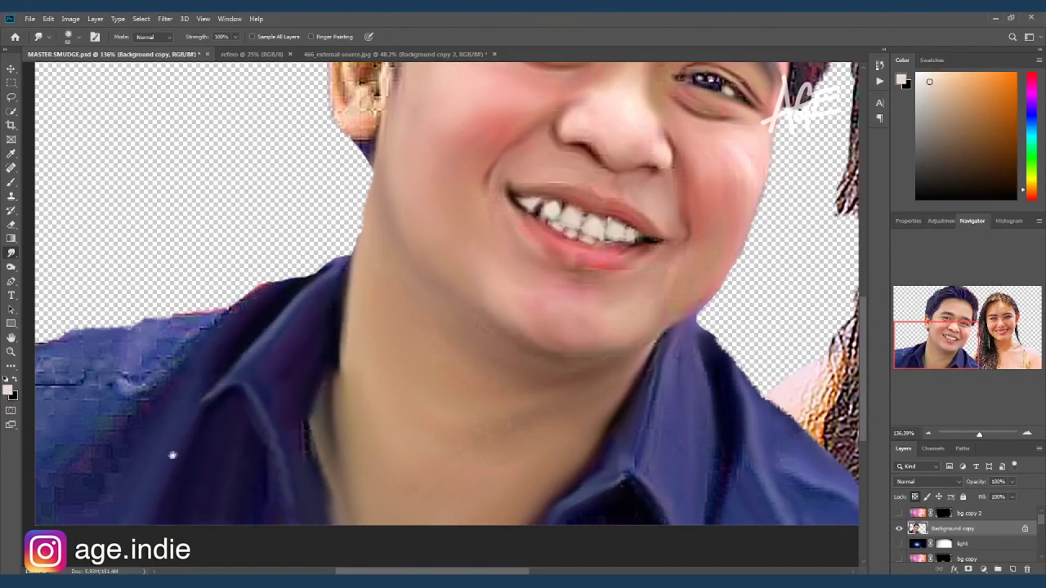
scroll(164, 414, down, 2)
mouse_move(150, 436)
mouse_down()
mouse_move(131, 400)
mouse_move(49, 411)
mouse_move(190, 352)
mouse_move(39, 386)
mouse_up()
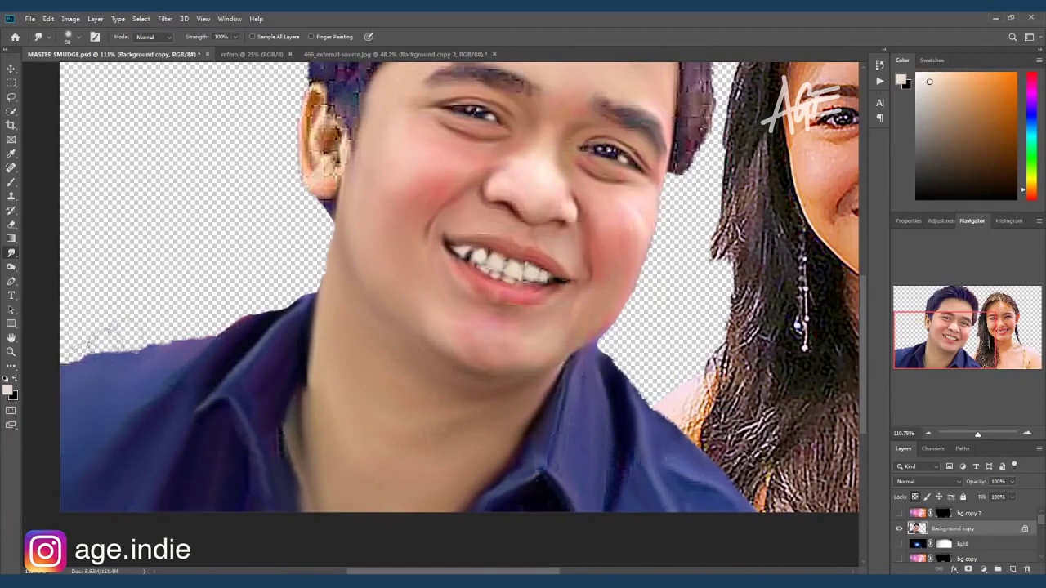
scroll(817, 465, down, 3)
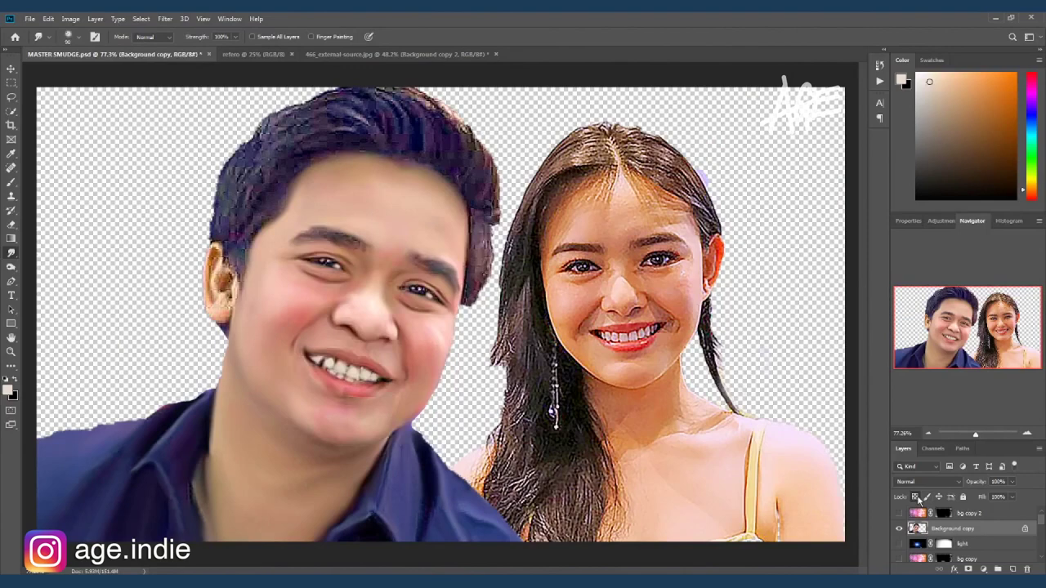
Step: Dodge the man's nose tip and forehead brighter at Midtones 50%, using a smaller brush
key(o)
scroll(409, 360, up, 2)
scroll(410, 362, up, 1)
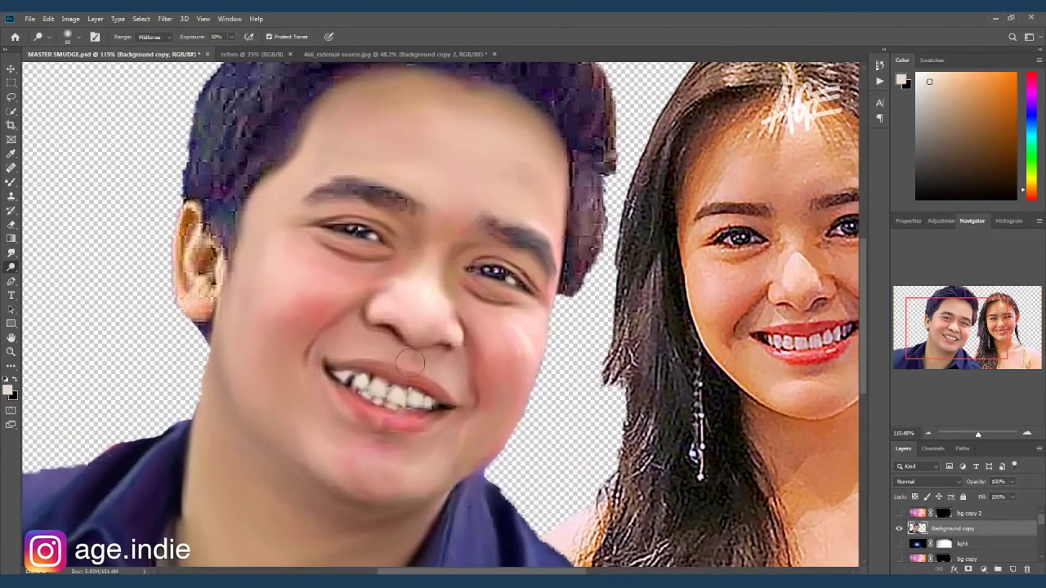
mouse_move(431, 288)
mouse_down()
mouse_move(425, 310)
mouse_move(437, 308)
mouse_up()
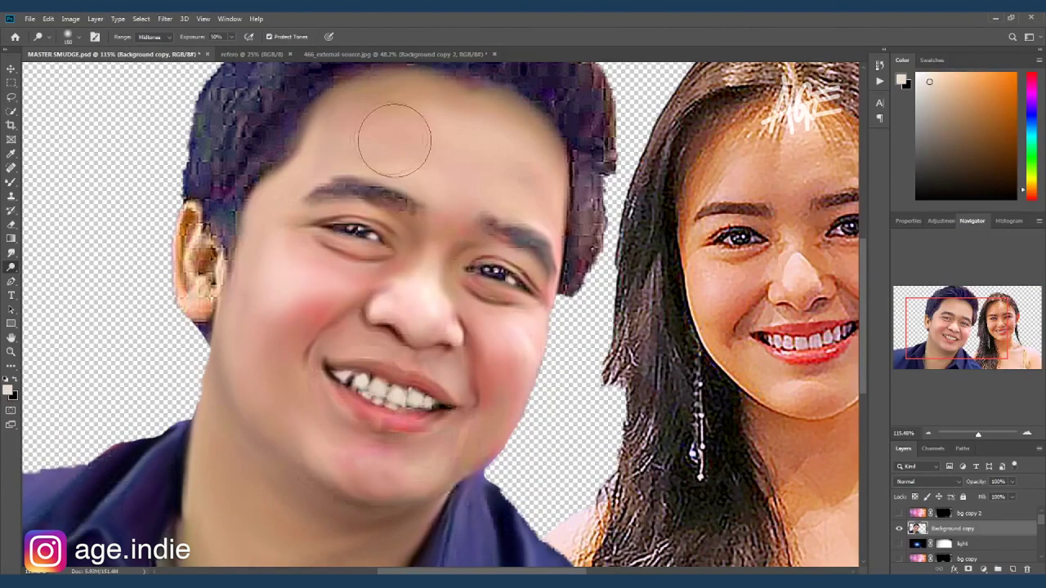
scroll(274, 357, down, 3)
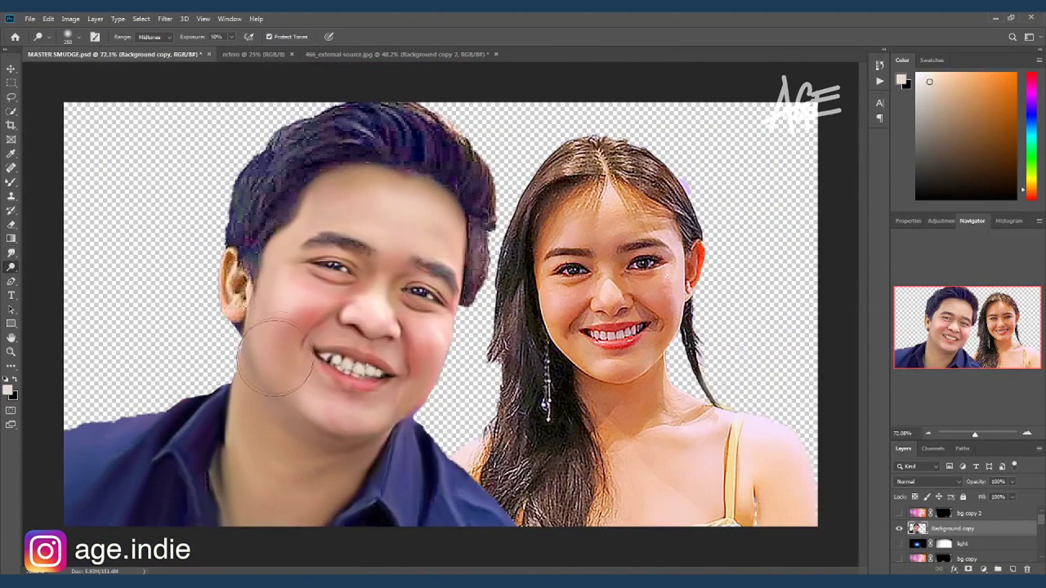
key(bracketleft)
key(bracketleft)
key(bracketleft)
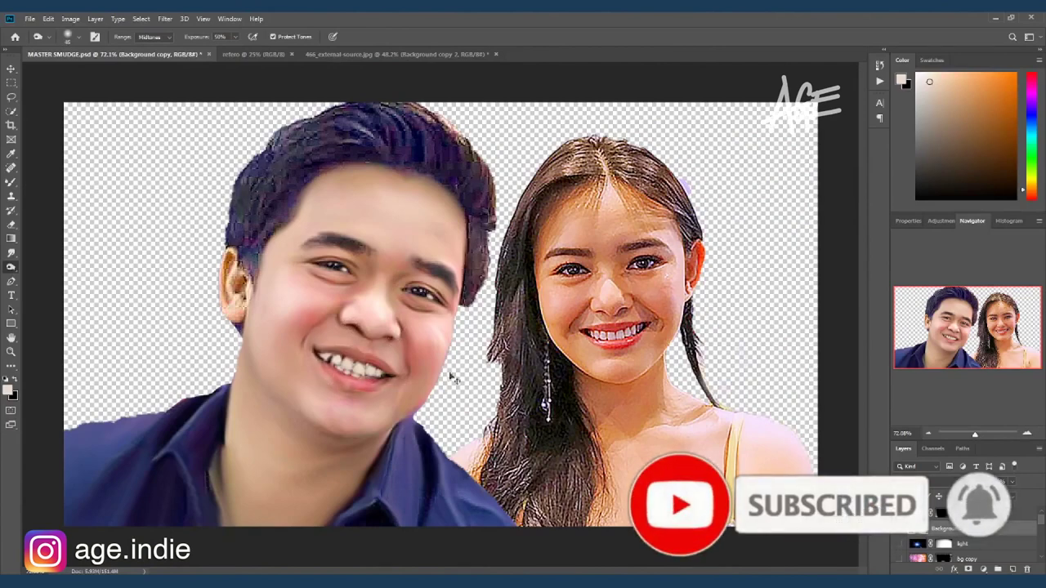
scroll(453, 251, up, 1)
scroll(453, 251, up, 1)
Step: Smear and darken the right edge and top of the man's hair into strands with the Mixer Brush
key(b)
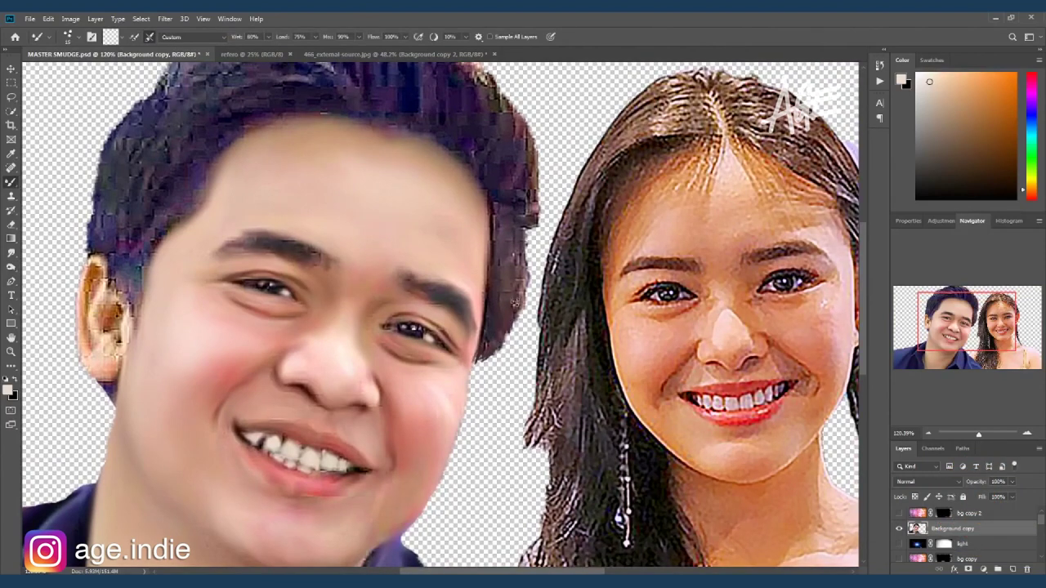
drag(498, 221, 523, 315)
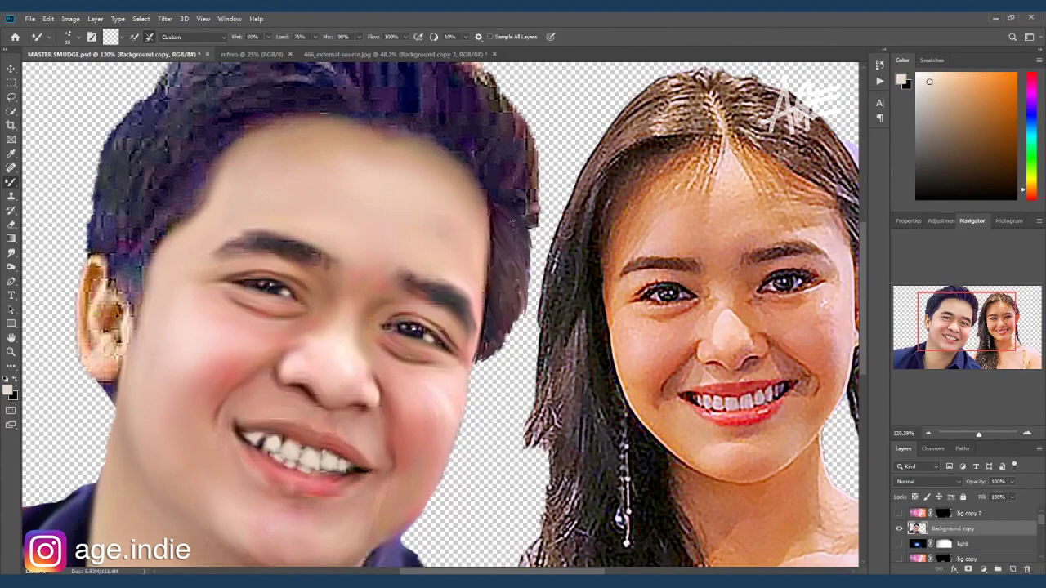
scroll(518, 282, up, 1)
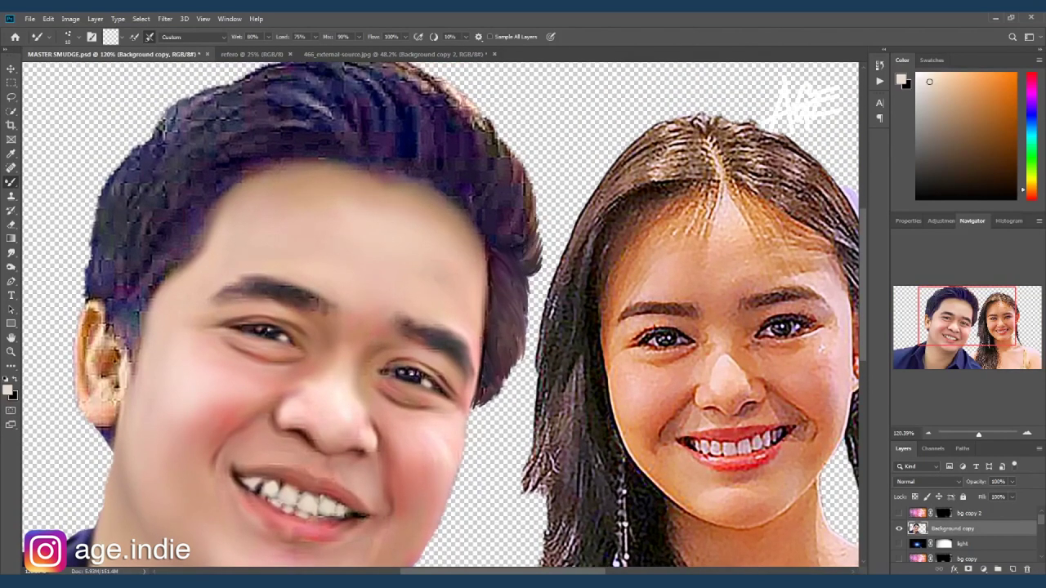
mouse_move(499, 211)
mouse_down()
mouse_move(511, 185)
mouse_move(495, 115)
mouse_up()
scroll(490, 139, up, 1)
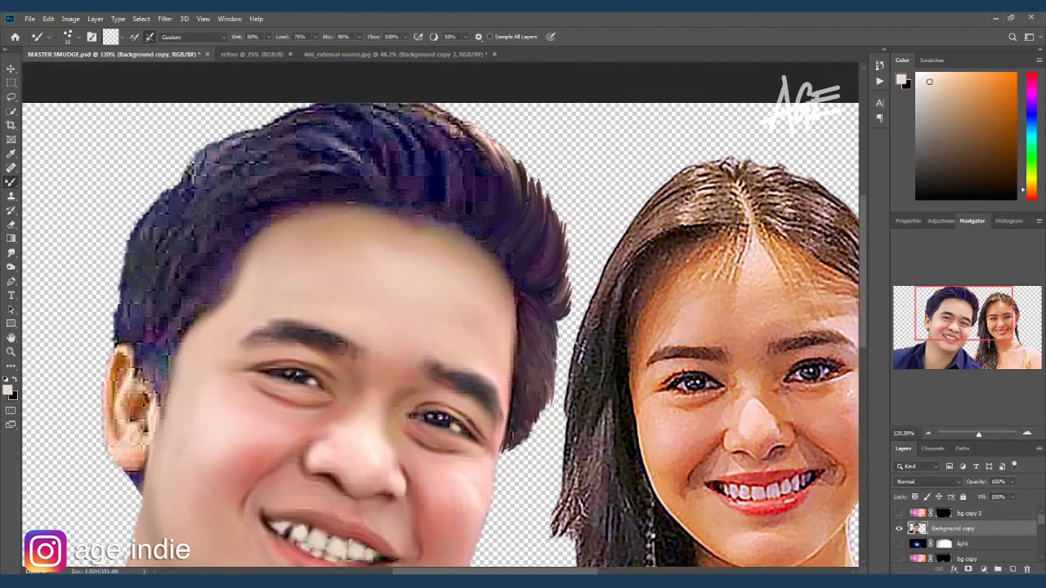
mouse_move(400, 115)
mouse_down()
mouse_move(421, 150)
mouse_move(470, 135)
mouse_move(482, 164)
mouse_up()
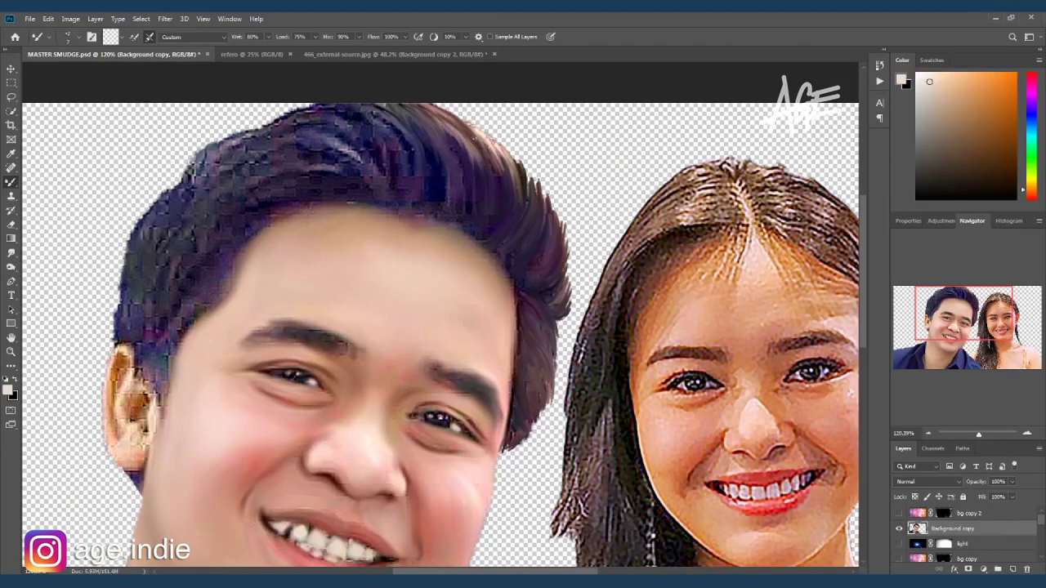
drag(462, 174, 470, 225)
mouse_move(385, 106)
mouse_down()
mouse_move(413, 161)
mouse_move(376, 173)
mouse_up()
drag(335, 132, 378, 188)
drag(339, 154, 383, 162)
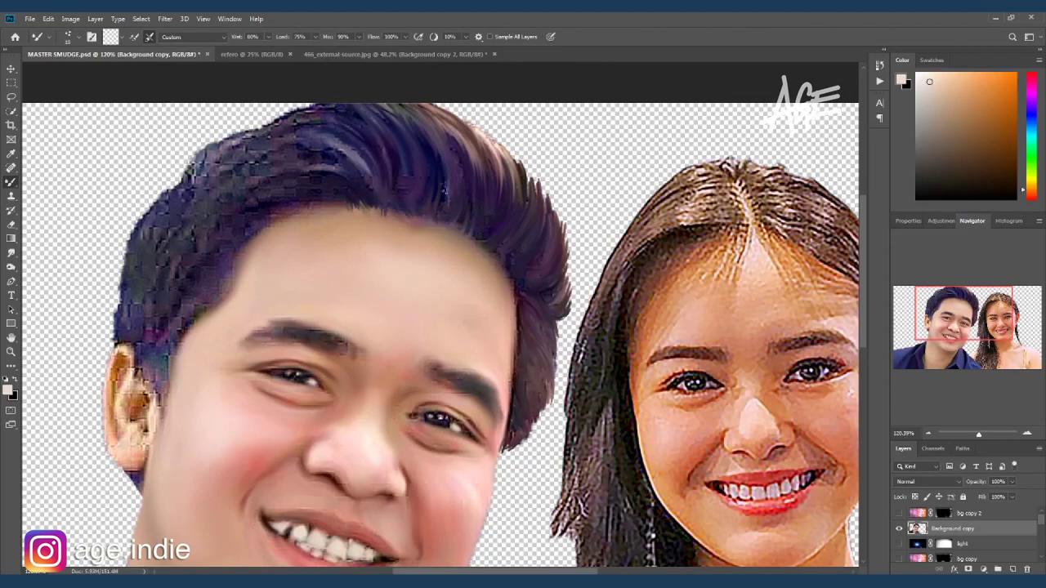
drag(375, 191, 278, 107)
mouse_move(335, 151)
mouse_down()
mouse_move(270, 121)
mouse_move(350, 166)
mouse_move(266, 162)
mouse_move(236, 122)
mouse_up()
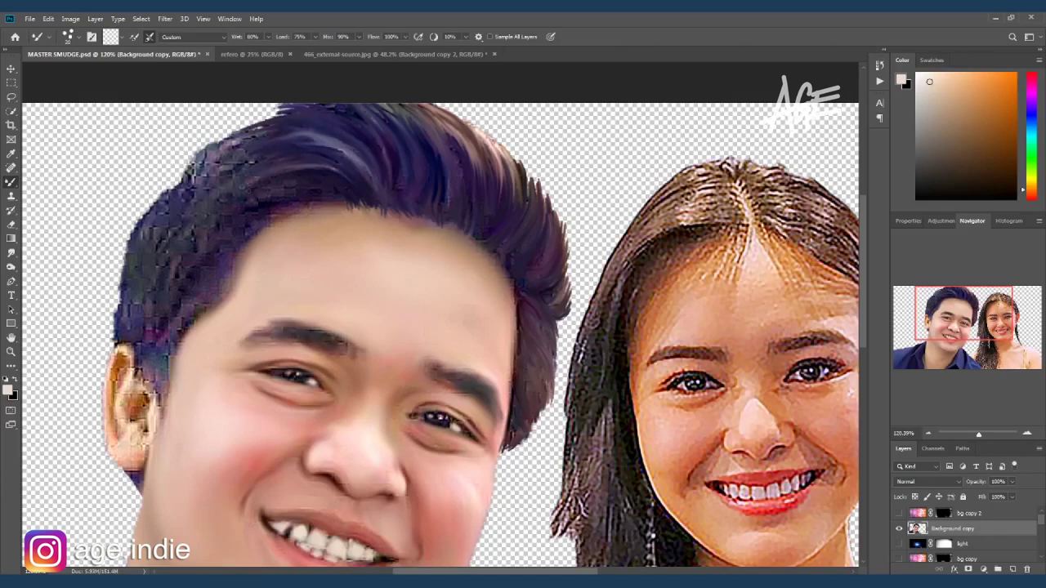
Step: Smooth the forehead hairline, the upper-left hair edge and the blocky area above and below the ear
drag(307, 203, 268, 210)
mouse_move(274, 115)
mouse_down()
mouse_move(246, 140)
mouse_move(200, 151)
mouse_move(213, 147)
mouse_move(176, 181)
mouse_up()
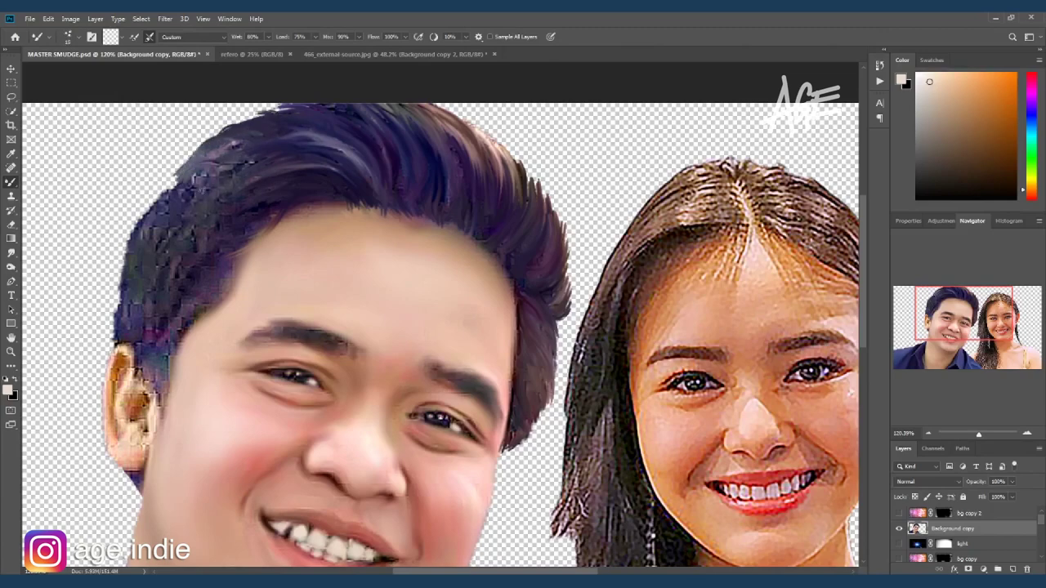
scroll(154, 178, up, 3)
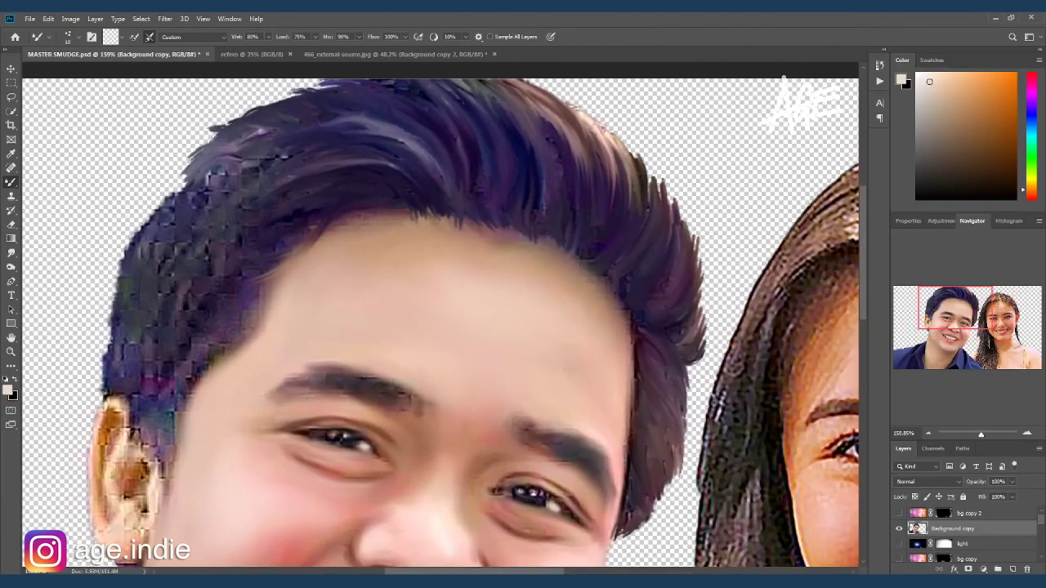
mouse_move(200, 175)
mouse_down()
mouse_move(124, 247)
mouse_move(98, 395)
mouse_up()
mouse_move(282, 155)
mouse_down()
mouse_move(233, 211)
mouse_move(159, 214)
mouse_move(135, 270)
mouse_up()
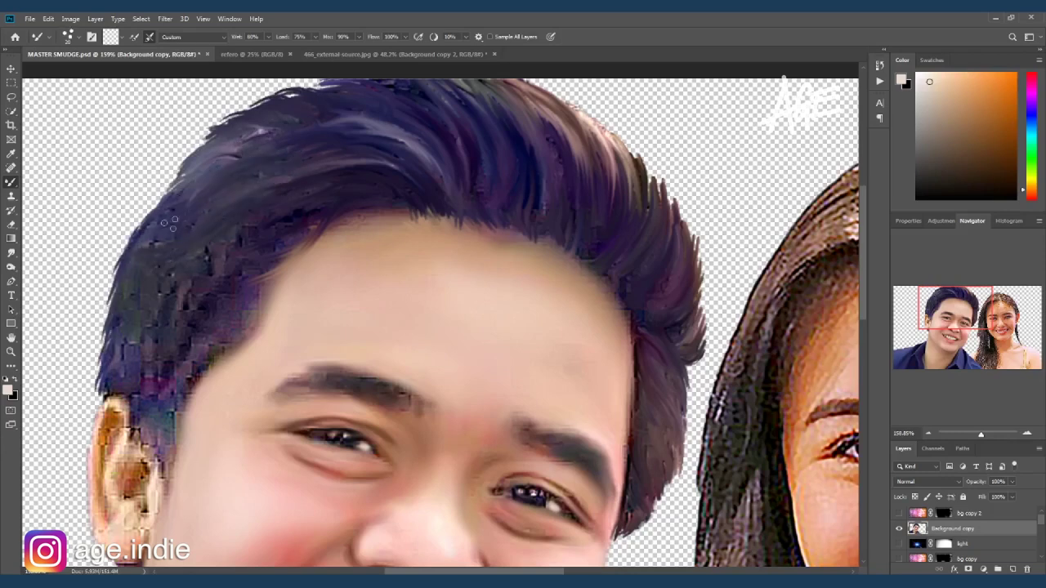
drag(212, 245, 106, 298)
mouse_move(298, 233)
mouse_down()
mouse_move(139, 343)
mouse_move(96, 400)
mouse_up()
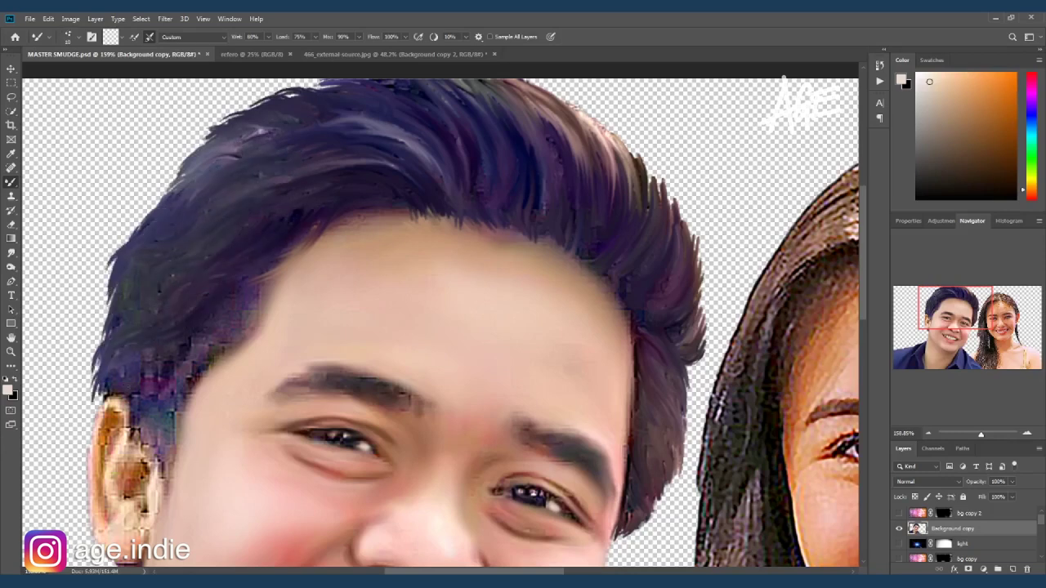
mouse_move(282, 280)
mouse_down()
mouse_move(165, 343)
mouse_move(98, 404)
mouse_up()
mouse_move(192, 355)
mouse_down()
mouse_move(151, 377)
mouse_move(151, 392)
mouse_move(209, 367)
mouse_move(167, 421)
mouse_up()
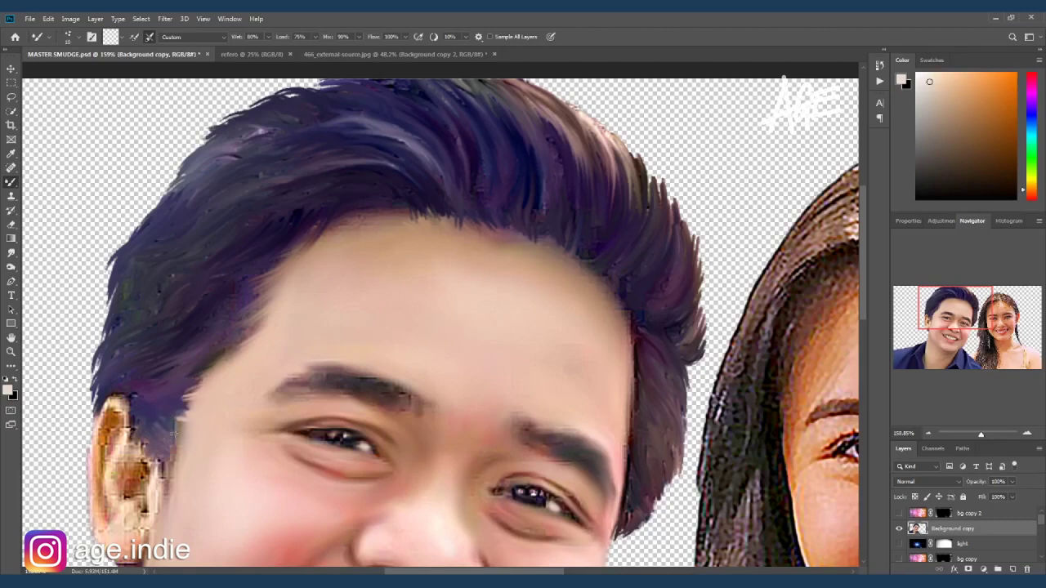
drag(174, 418, 206, 312)
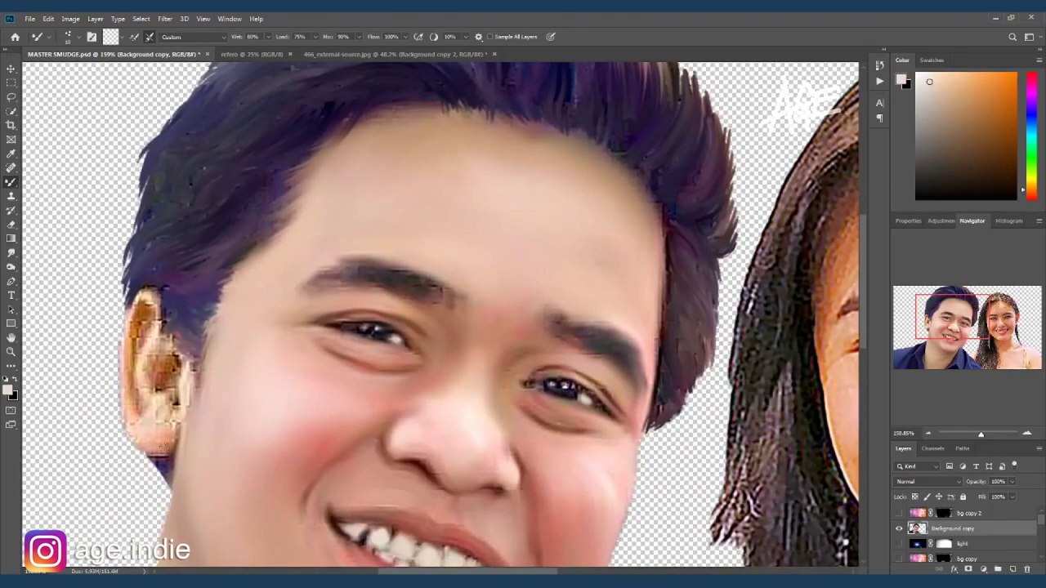
drag(152, 458, 163, 491)
Step: Smudge the man's upper and inner ear into smooth painted skin
key(r)
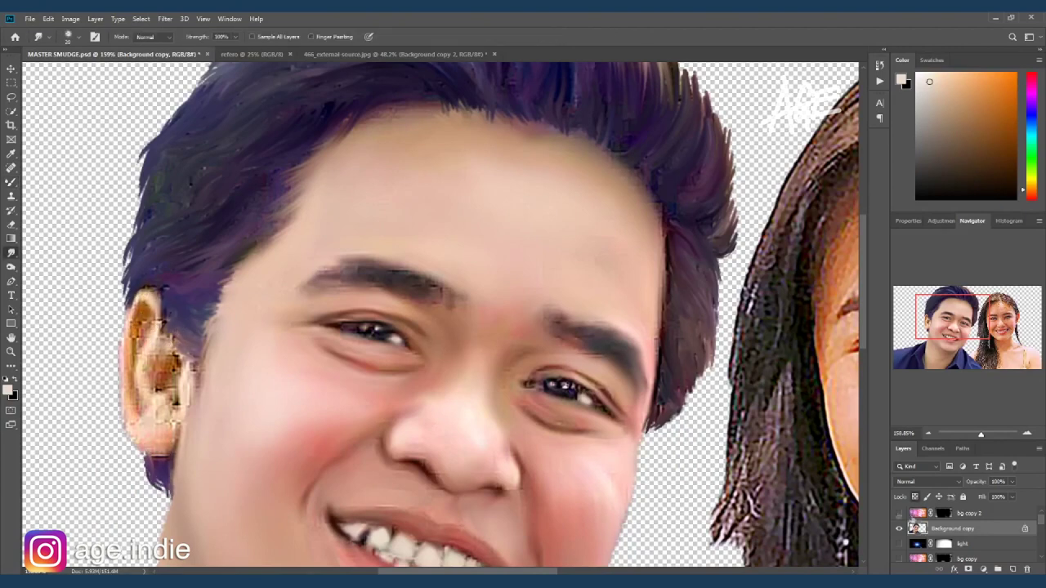
mouse_move(144, 309)
mouse_down()
mouse_move(140, 366)
mouse_move(156, 370)
mouse_up()
mouse_move(173, 335)
mouse_down()
mouse_move(164, 406)
mouse_move(181, 437)
mouse_move(155, 462)
mouse_up()
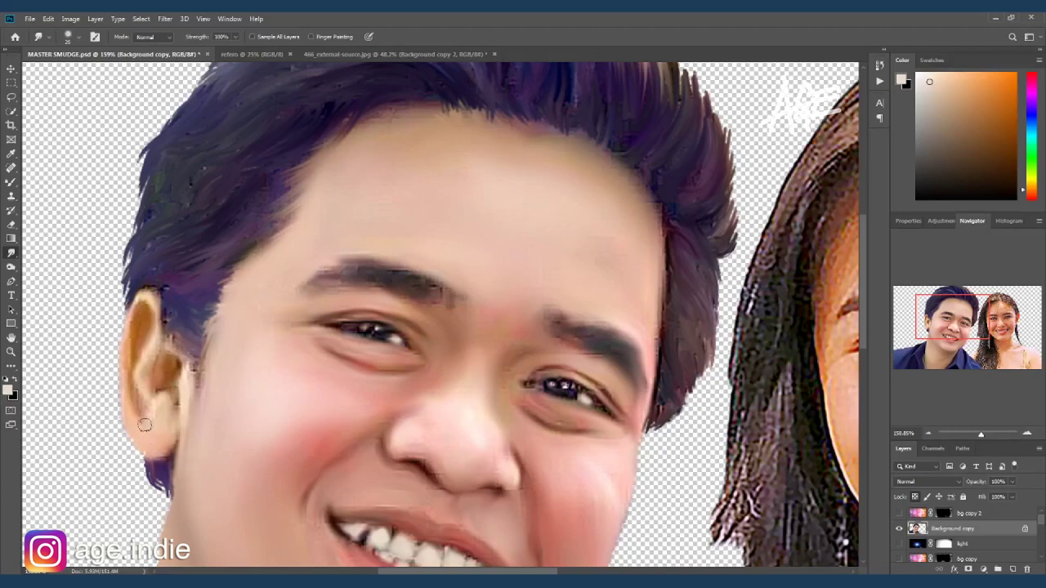
key(ctrl+0)
Step: Burn the right edge and crown of the man's hair darker
key(o)
drag(484, 217, 481, 269)
drag(272, 113, 245, 137)
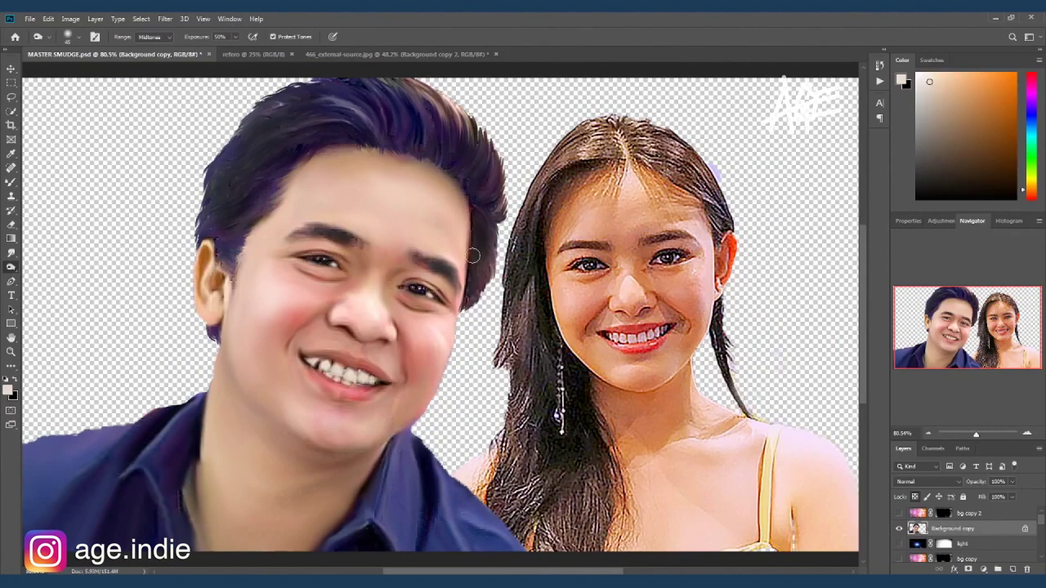
Step: Apply a Curves adjustment with two anchor points, pulling the midpoint down to darken
key(ctrl+m)
drag(692, 152, 730, 197)
click(806, 278)
click(727, 356)
drag(771, 311, 772, 328)
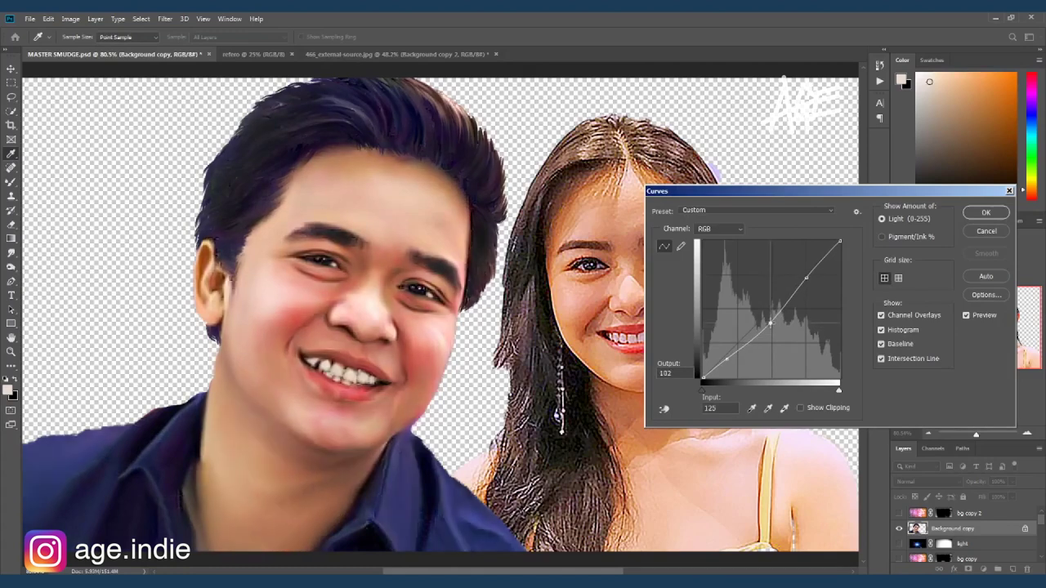
click(985, 212)
Step: Apply Levels with input values 21 / 1.03 / 235 to boost contrast
key(ctrl+l)
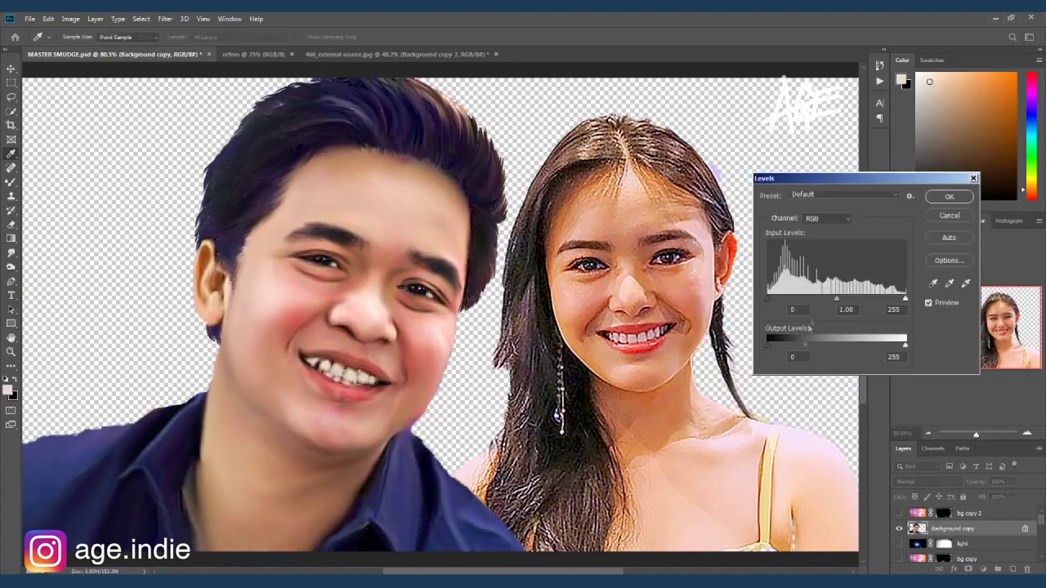
drag(777, 350, 767, 349)
drag(767, 304, 772, 308)
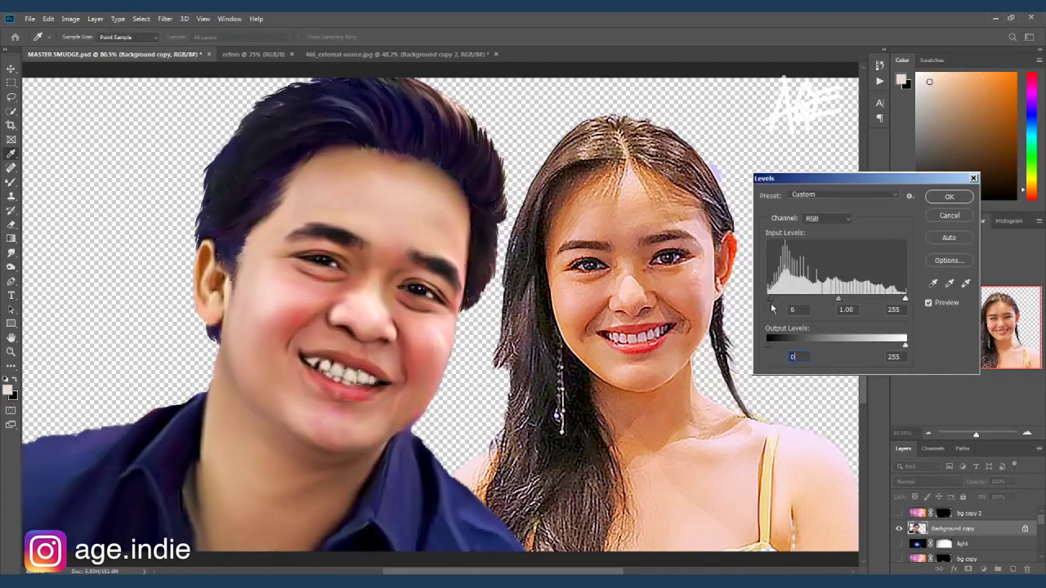
drag(905, 302, 894, 301)
drag(772, 301, 780, 306)
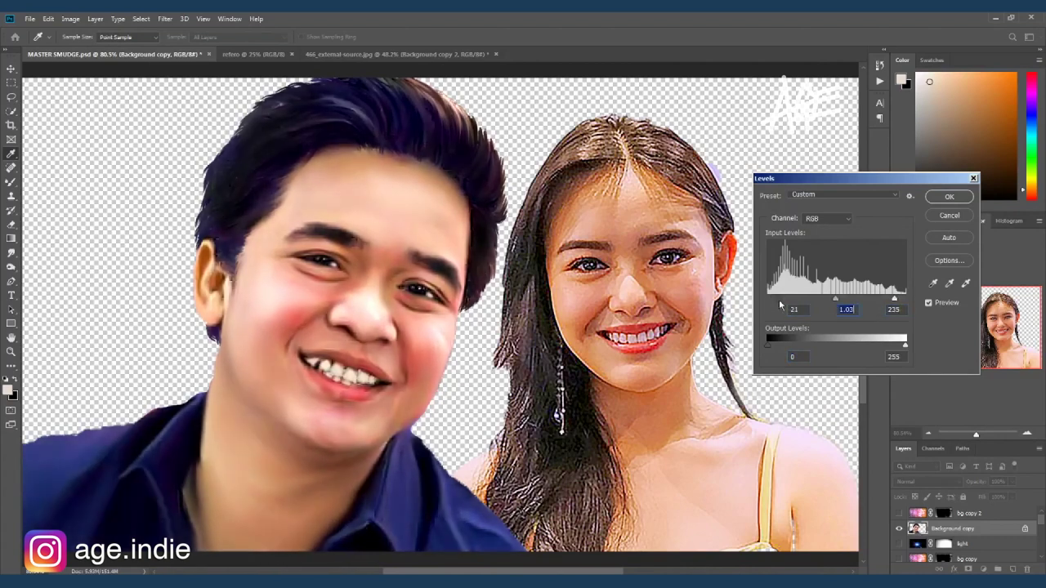
click(948, 197)
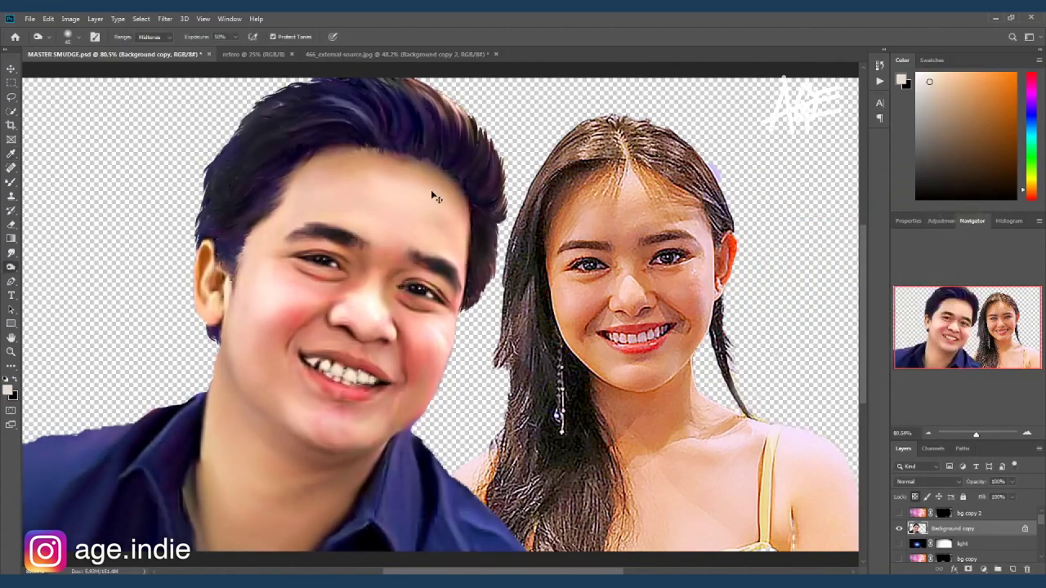
Step: Apply Smart Sharpen at 341% amount with a 3.6 px radius
key(ctrl+alt+f)
drag(814, 234, 802, 239)
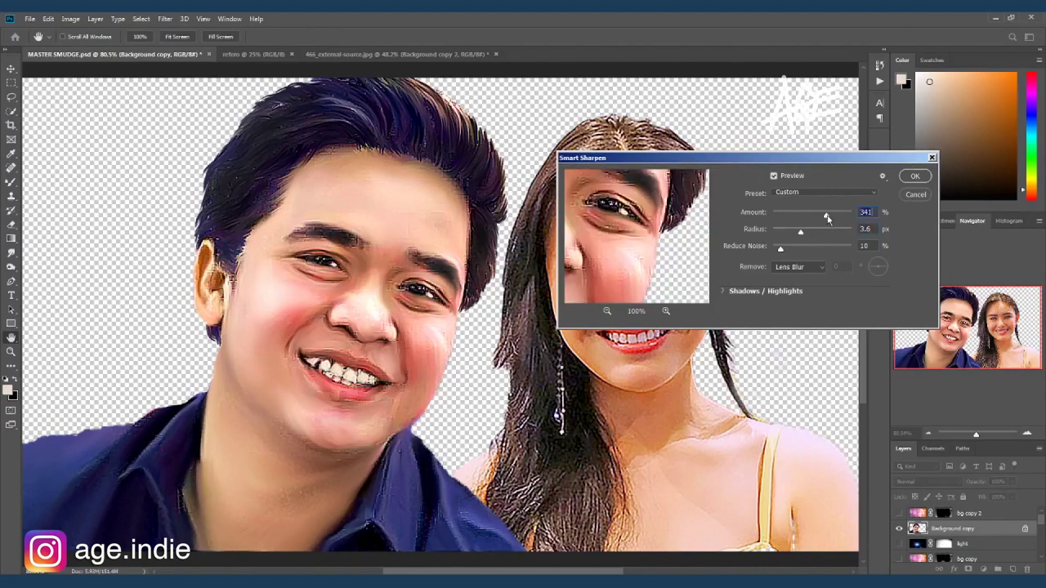
key(Return)
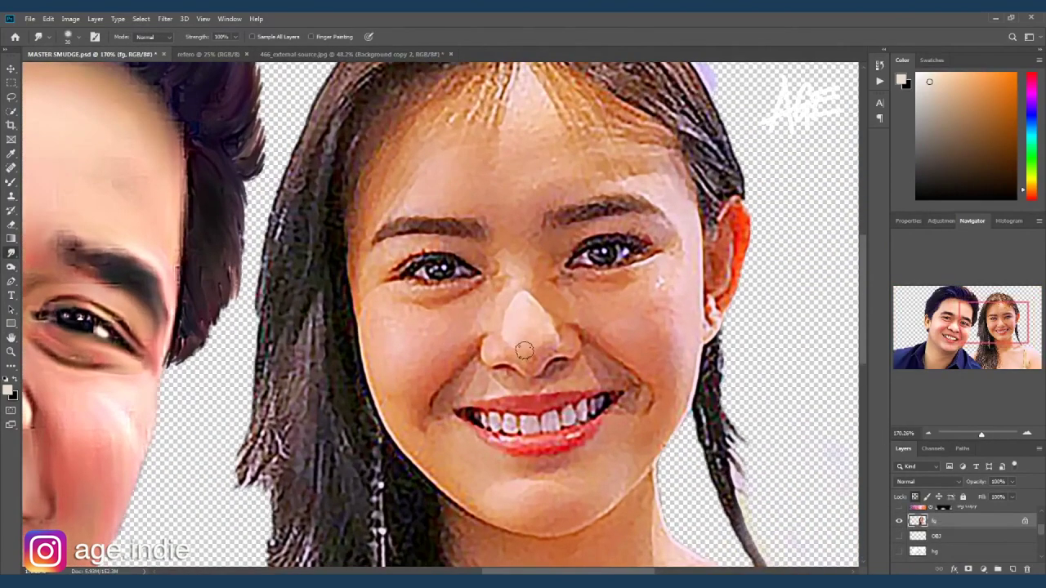
Step: Smudge the woman's nose tip and bridge, between her eyes, her cheek spot and inner eyebrow
drag(524, 351, 532, 344)
mouse_move(514, 284)
mouse_down()
mouse_move(535, 307)
mouse_move(521, 243)
mouse_up()
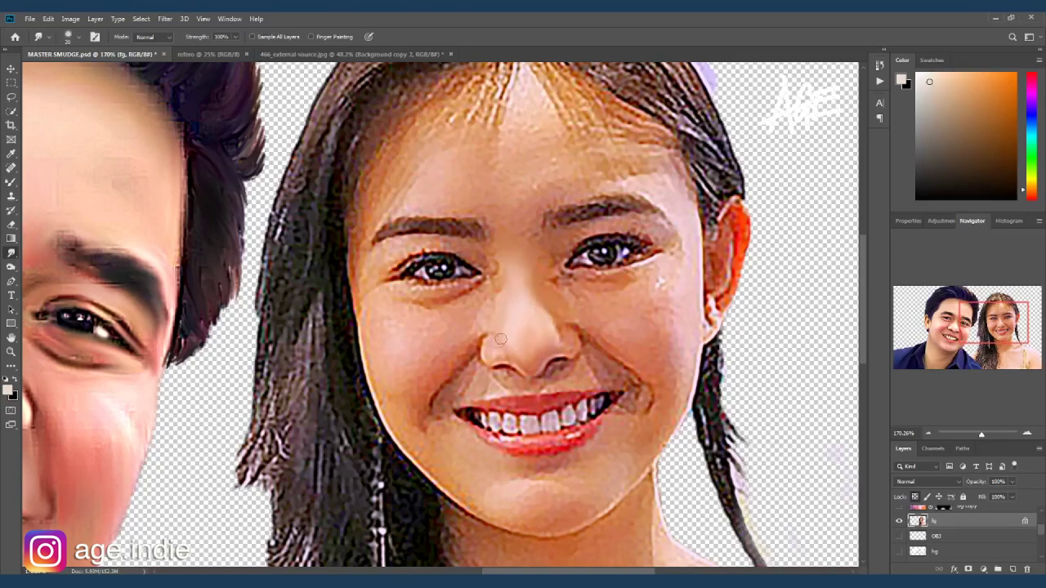
drag(500, 279, 503, 300)
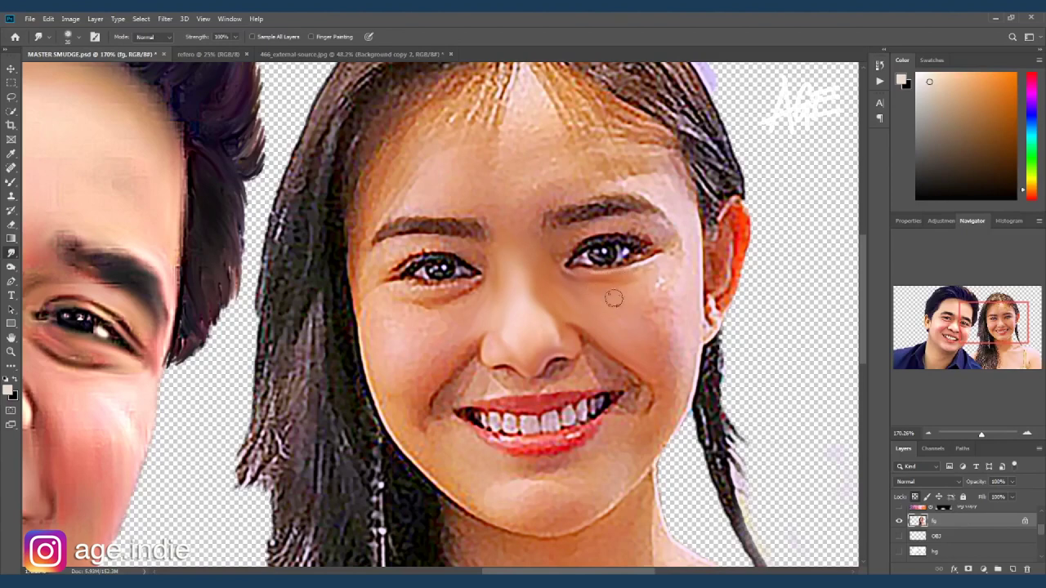
drag(666, 258, 645, 275)
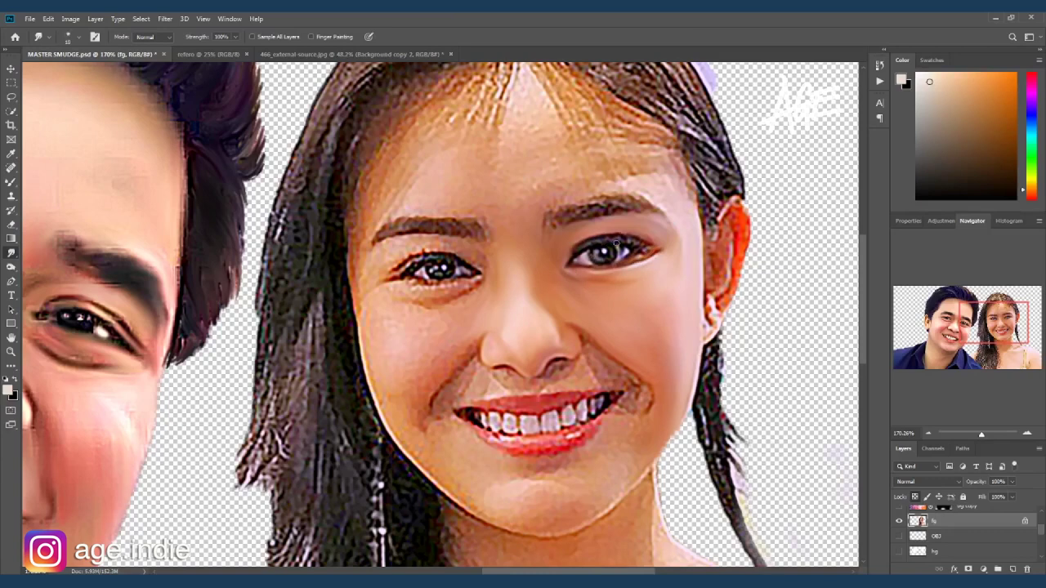
drag(580, 211, 558, 200)
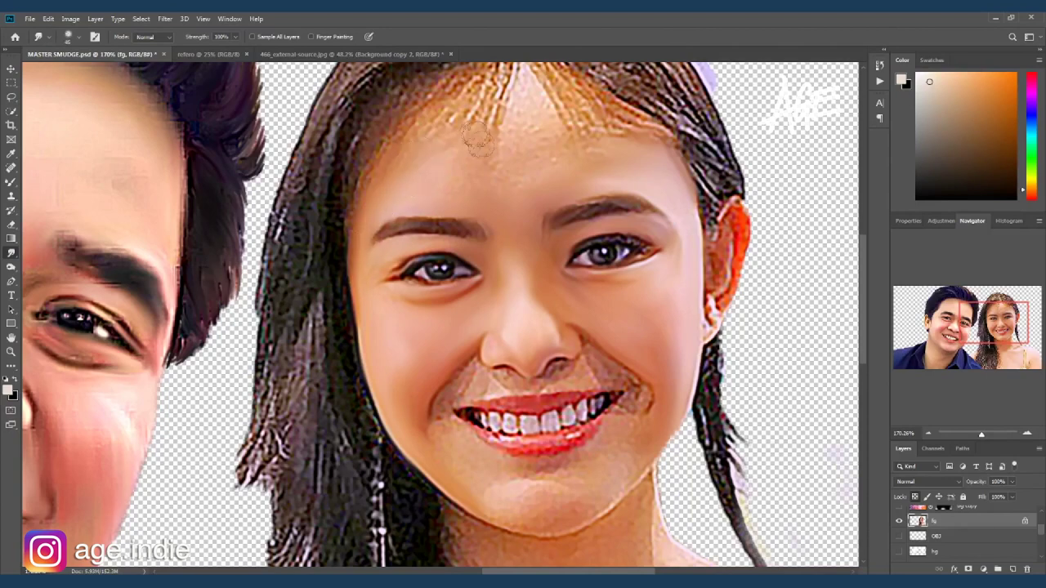
Step: Blend the woman's hairline into her forehead, then smudge her mouth corner and jawline with a smaller brush
scroll(564, 164, up, 1)
mouse_move(613, 198)
mouse_down()
mouse_move(537, 175)
mouse_move(648, 191)
mouse_move(573, 131)
mouse_move(490, 156)
mouse_move(458, 115)
mouse_move(466, 152)
mouse_move(405, 182)
mouse_move(401, 225)
mouse_move(490, 136)
mouse_move(433, 168)
mouse_move(484, 129)
mouse_up()
key(bracketleft)
key(bracketleft)
key(bracketleft)
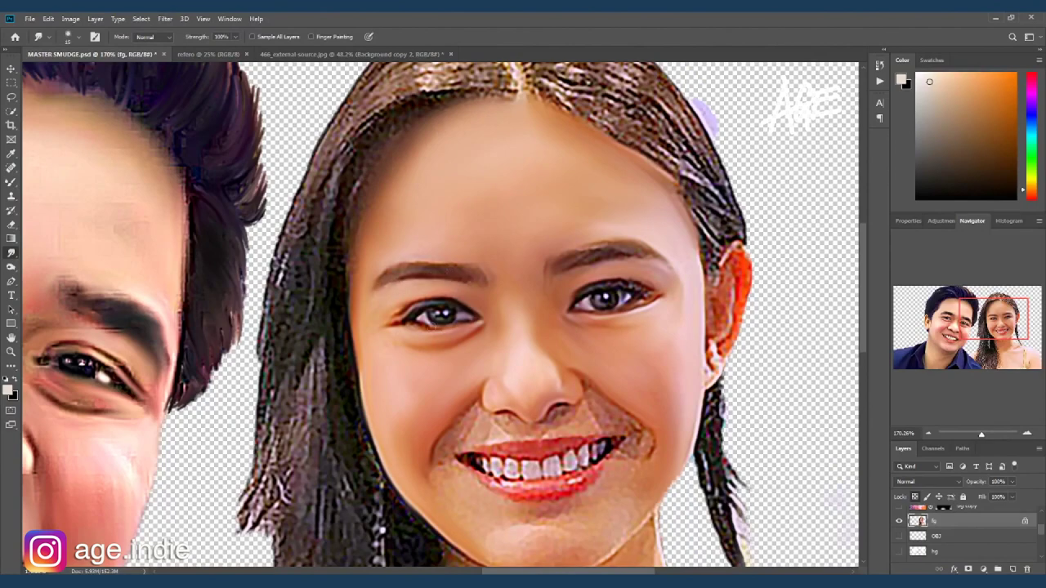
drag(421, 304, 395, 225)
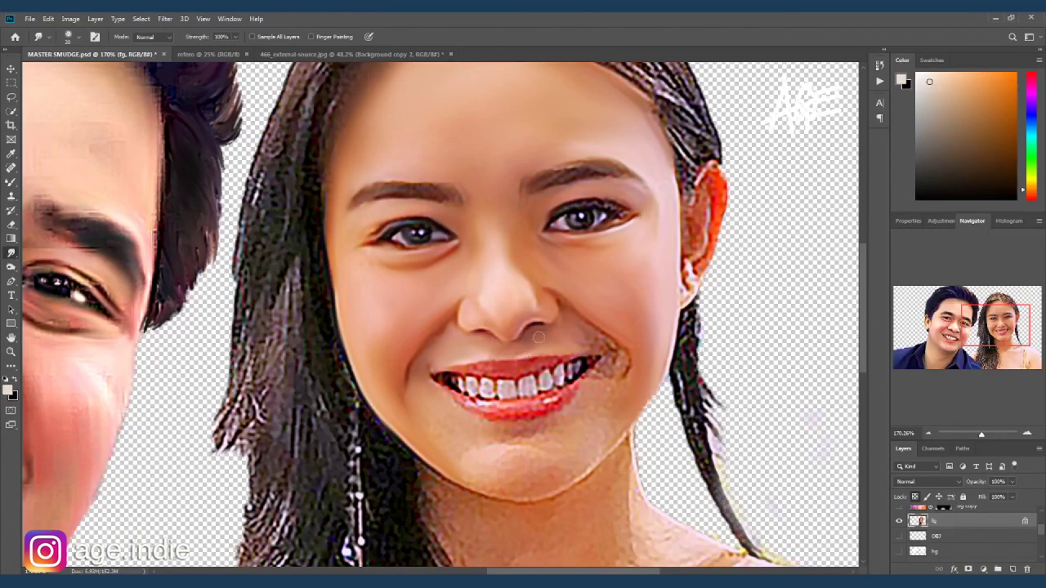
drag(608, 357, 611, 358)
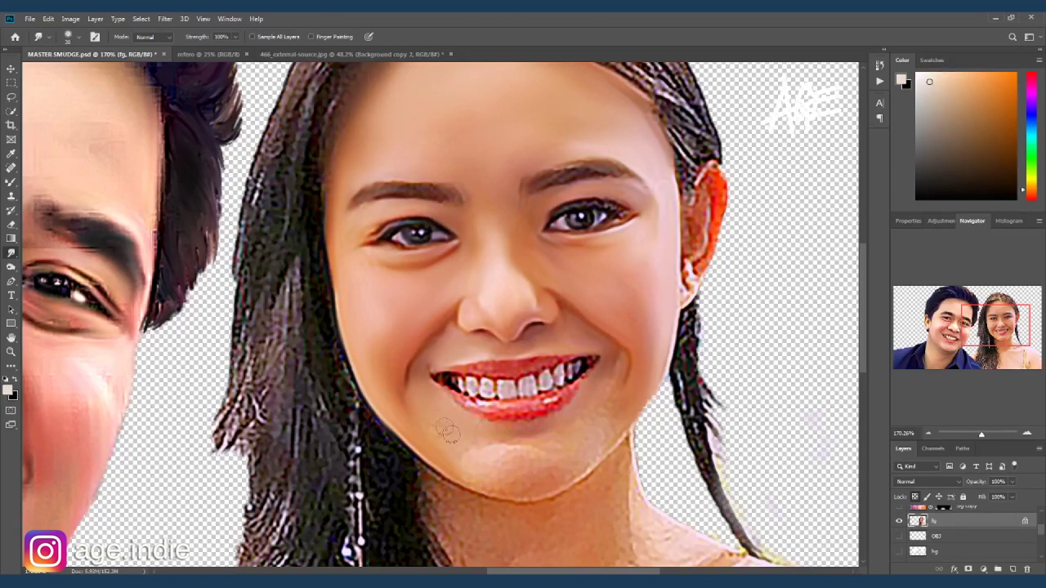
mouse_move(608, 417)
mouse_down()
mouse_move(623, 420)
mouse_move(547, 483)
mouse_move(582, 457)
mouse_up()
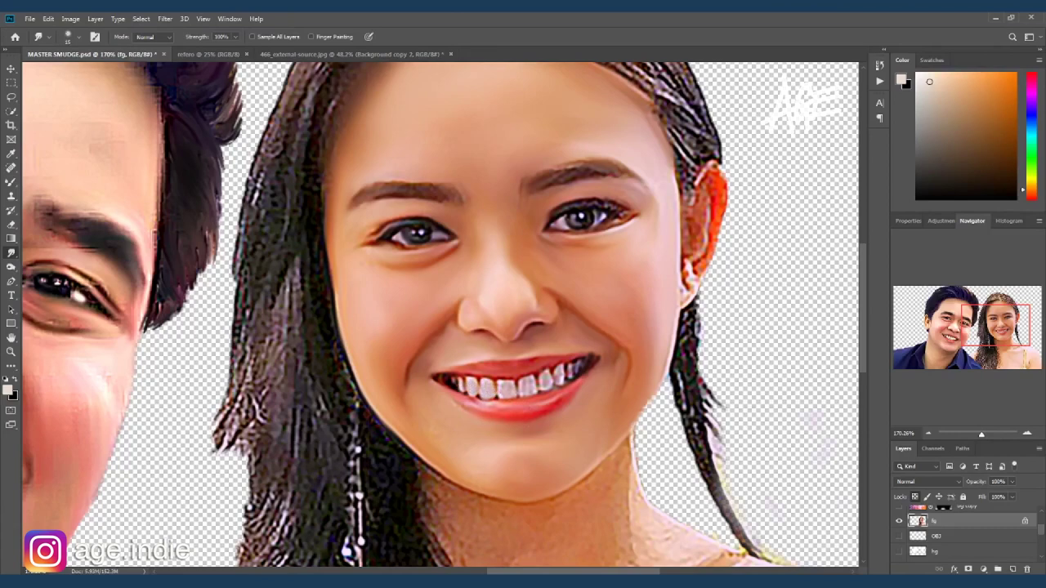
Step: Brush the woman's teeth brighter, then smudge her ear edge down to the earlobe
key(b)
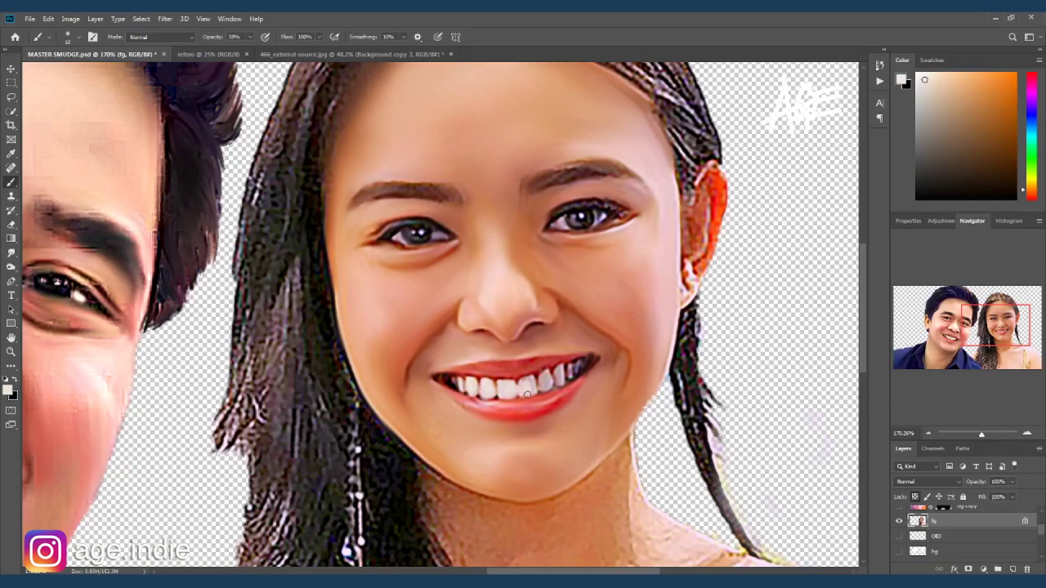
drag(561, 374, 570, 371)
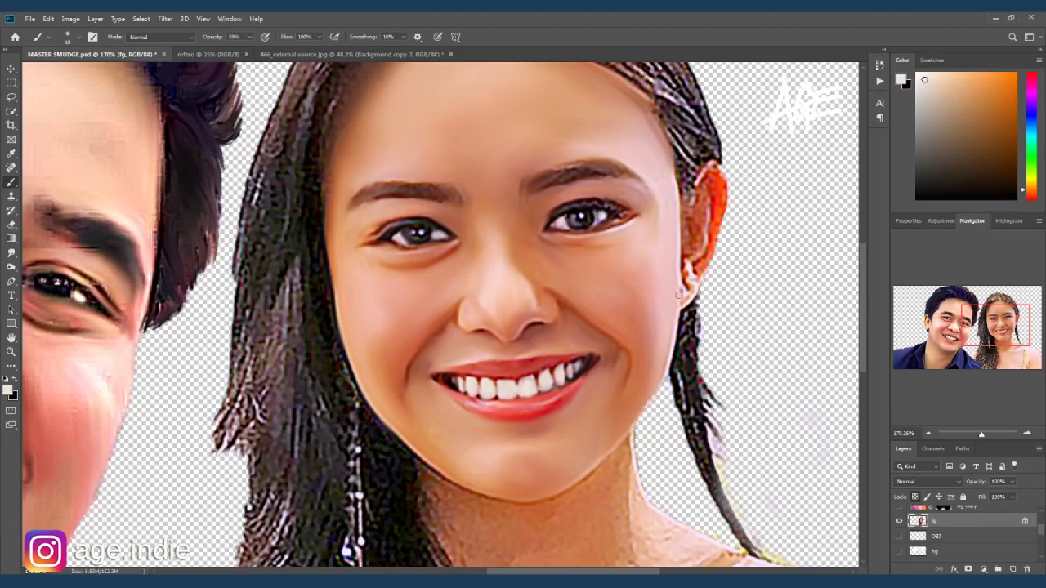
key(r)
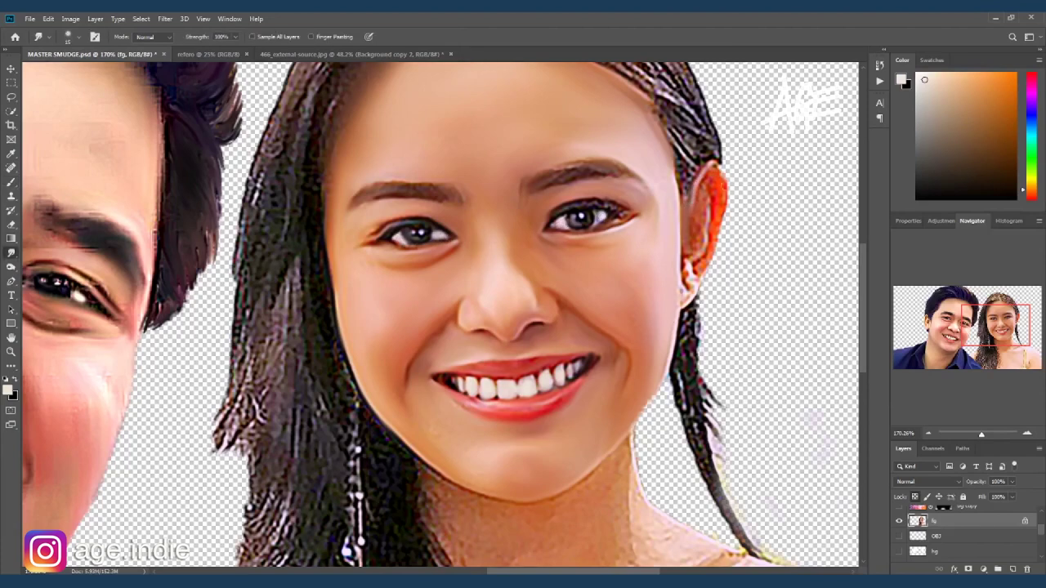
drag(704, 196, 685, 296)
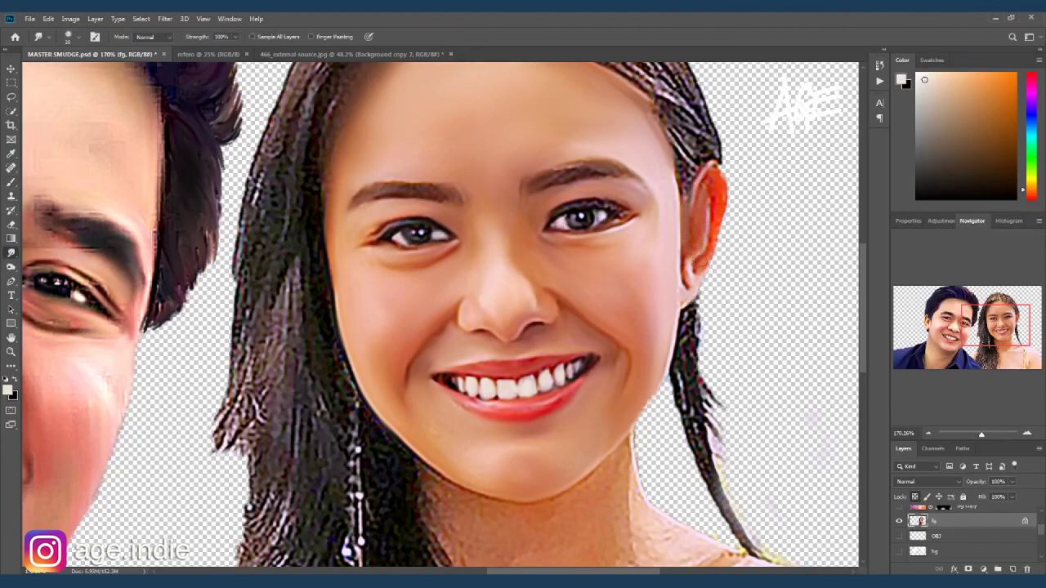
Step: Smudge the neck contour below the chin and smear the neck shading smoothly
alt+scroll(714, 213, down, 2)
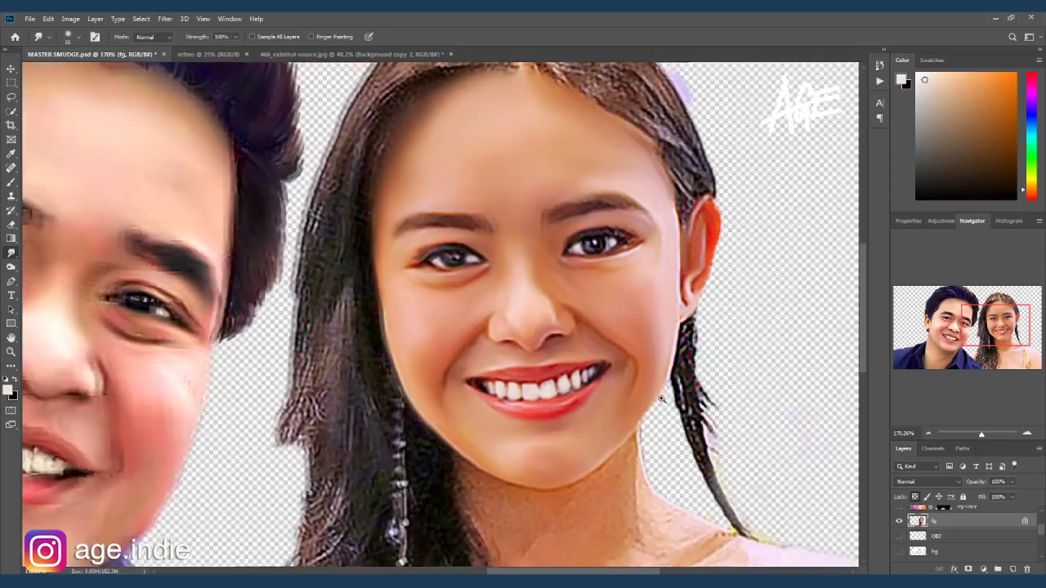
scroll(595, 313, down, 3)
drag(603, 263, 606, 360)
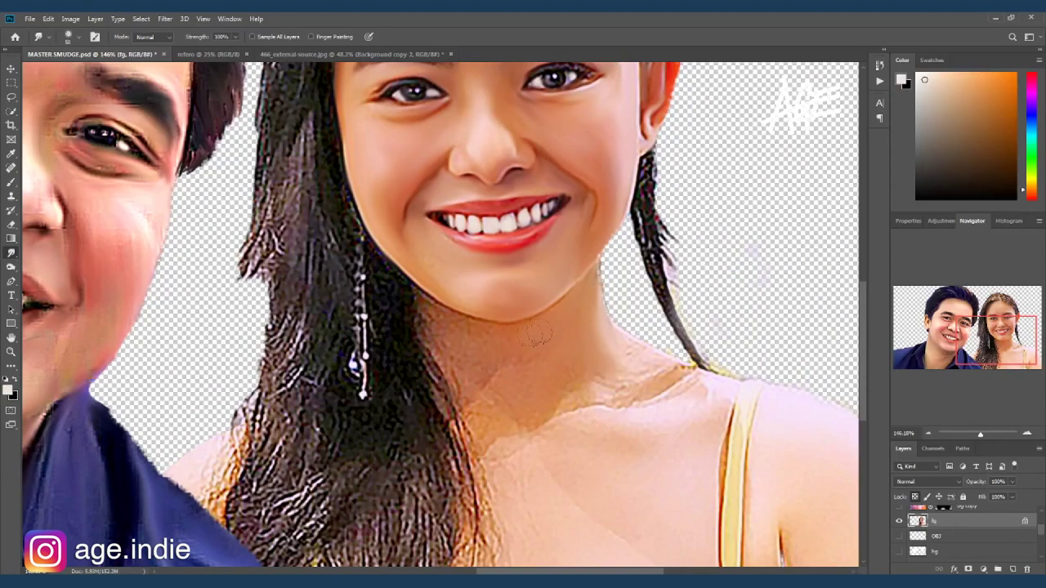
mouse_move(427, 337)
mouse_down()
mouse_move(515, 374)
mouse_move(669, 369)
mouse_move(652, 403)
mouse_move(626, 401)
mouse_move(478, 458)
mouse_move(518, 499)
mouse_move(559, 450)
mouse_move(607, 483)
mouse_move(603, 434)
mouse_move(721, 411)
mouse_move(713, 532)
mouse_move(742, 554)
mouse_move(679, 416)
mouse_up()
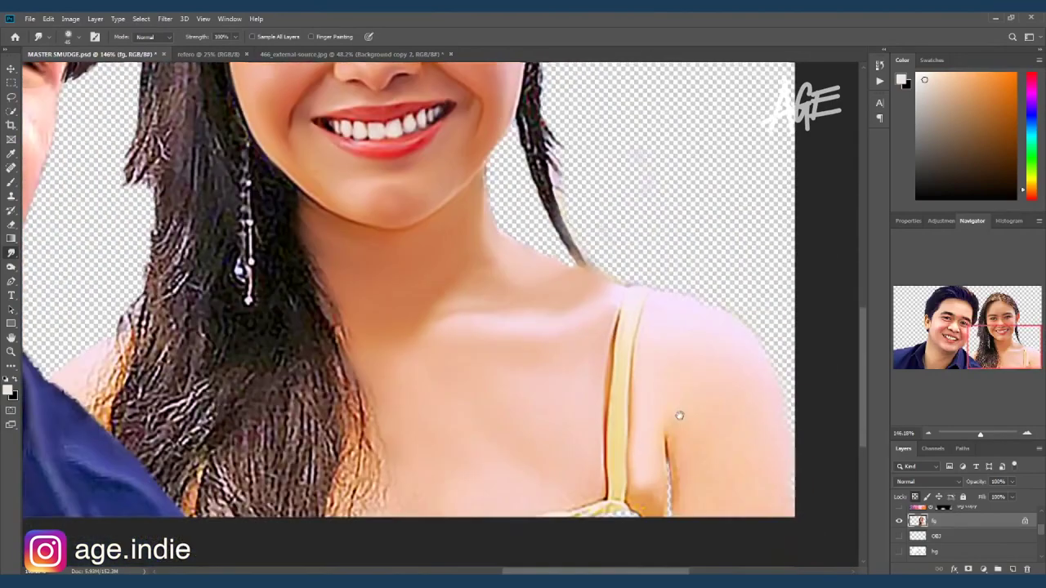
scroll(680, 416, down, 2)
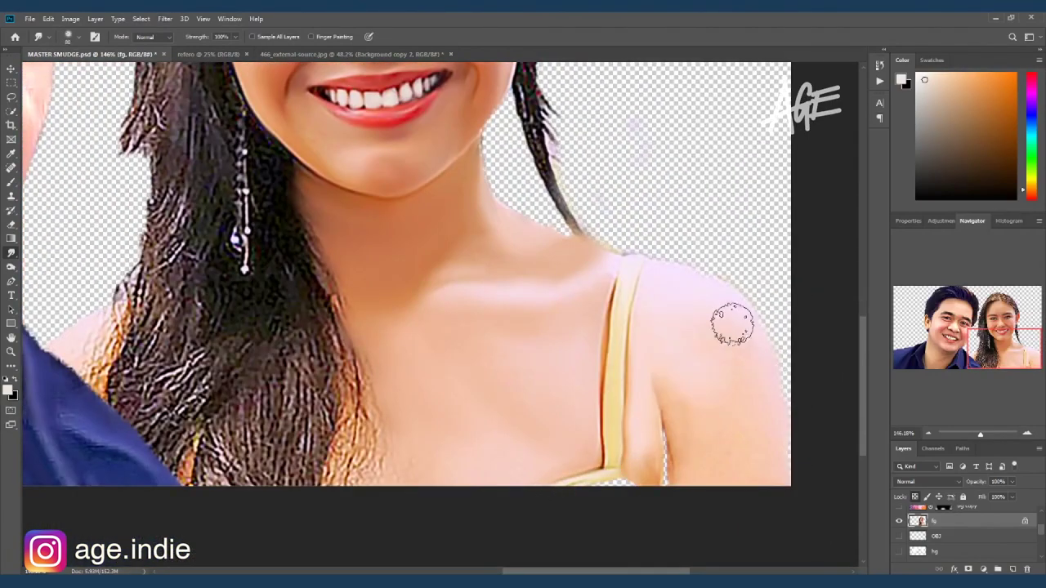
scroll(502, 409, left, 3)
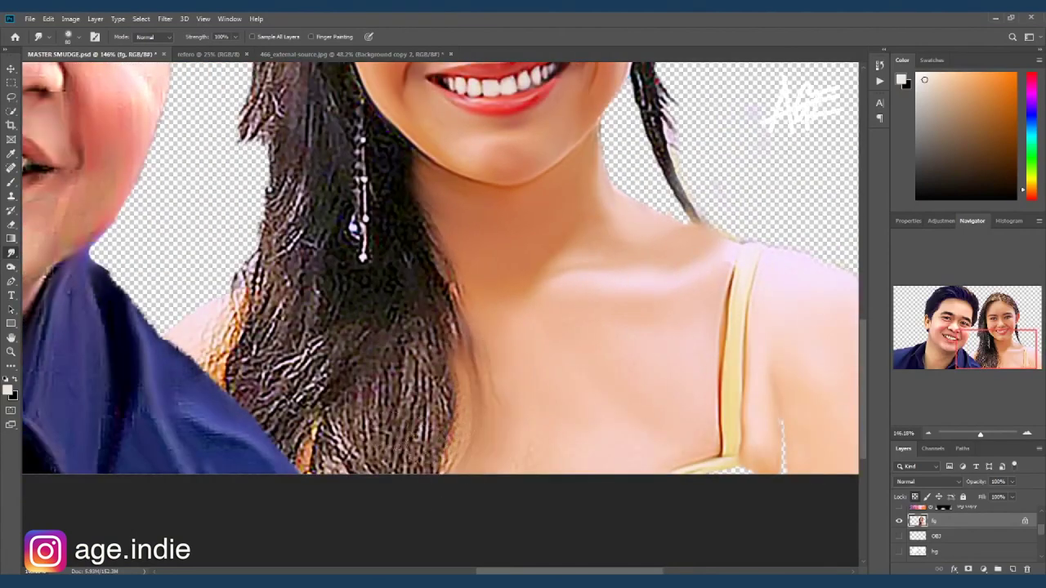
scroll(572, 282, down, 3)
Step: Dodge the woman's left cheek, forehead, right cheek and neck with a larger brush
key(o)
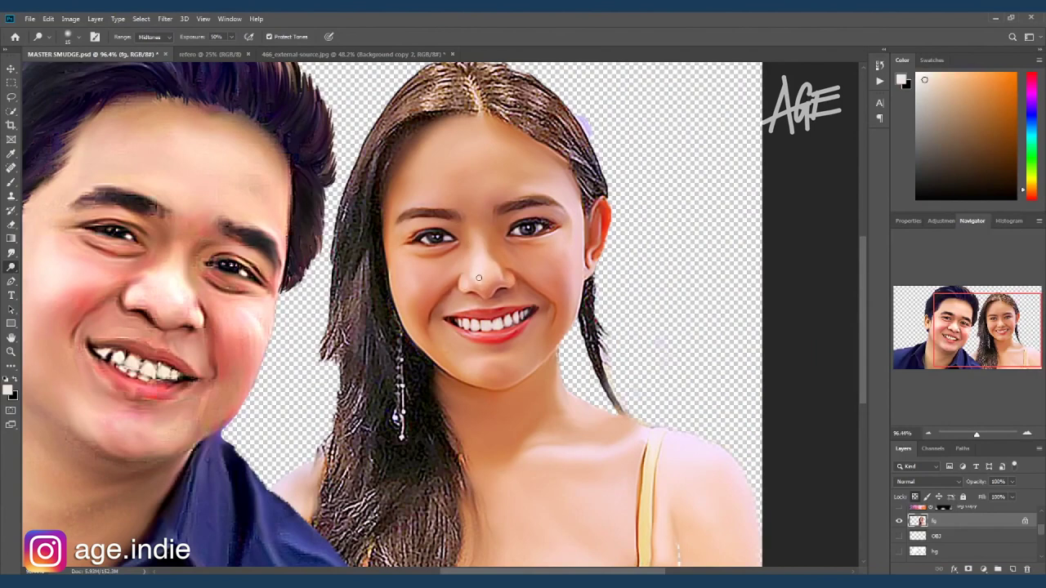
drag(439, 278, 407, 260)
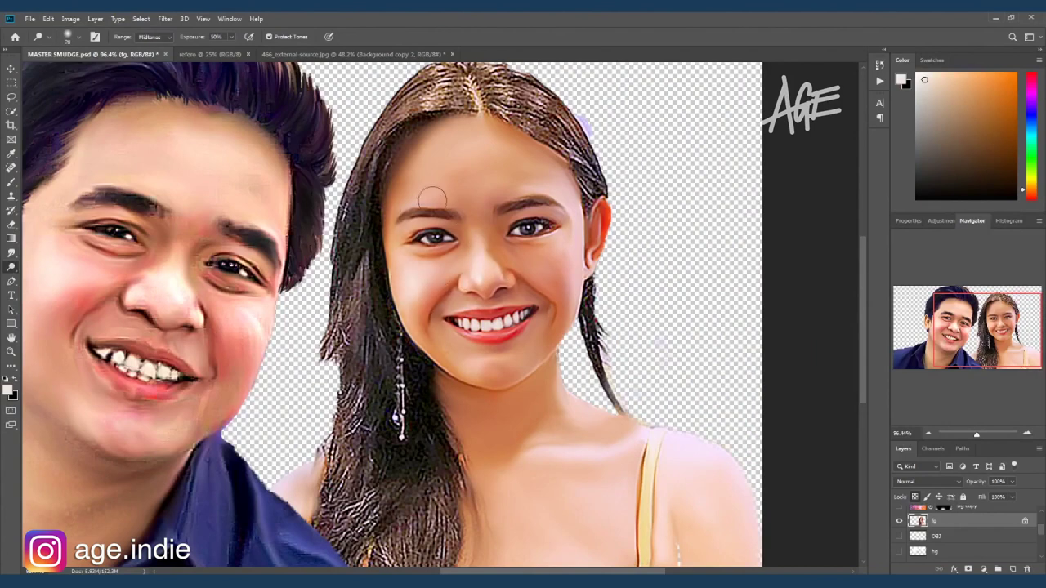
key(bracketright)
mouse_move(434, 180)
mouse_down()
mouse_move(568, 245)
mouse_move(558, 327)
mouse_up()
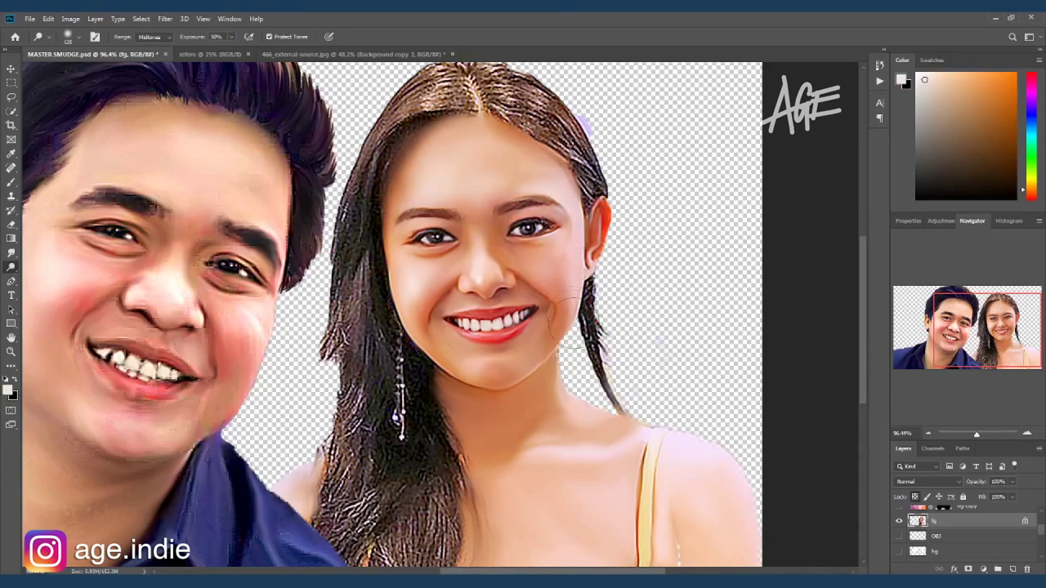
mouse_move(548, 367)
mouse_down()
mouse_move(596, 455)
mouse_move(579, 423)
mouse_up()
key(shift+o)
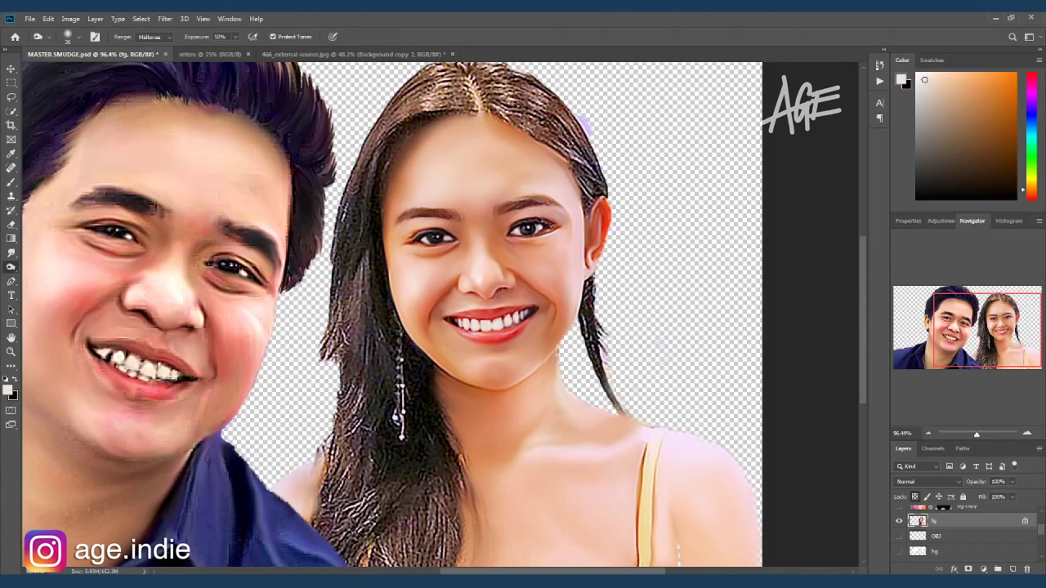
Step: Streak the hair strands beside the woman's cheek and neck with the Mixer Brush
key(b)
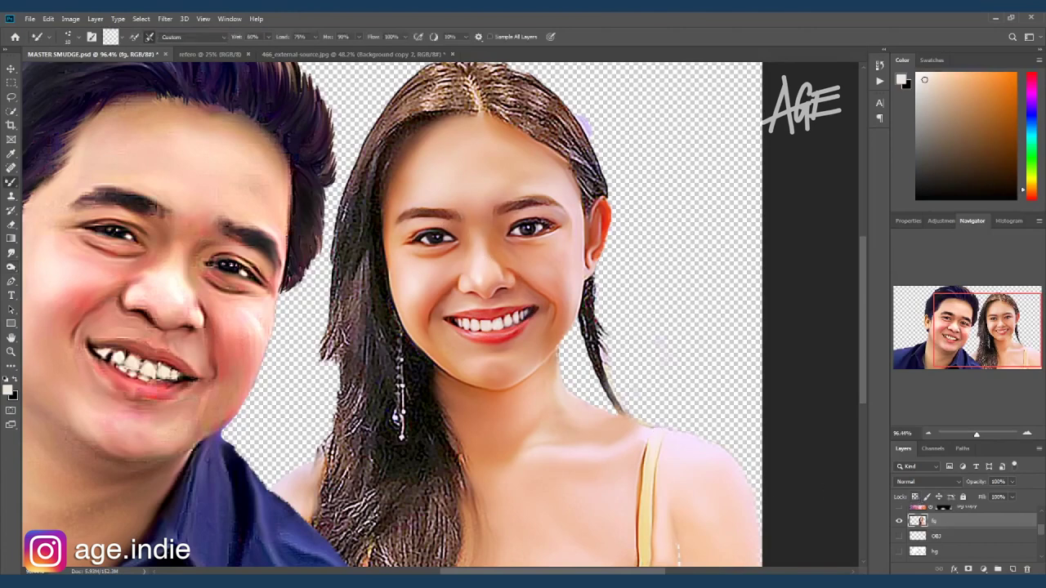
drag(600, 296, 611, 368)
drag(590, 290, 582, 359)
mouse_move(582, 311)
mouse_down()
mouse_move(580, 369)
mouse_move(593, 377)
mouse_up()
drag(583, 332, 618, 408)
drag(594, 330, 606, 387)
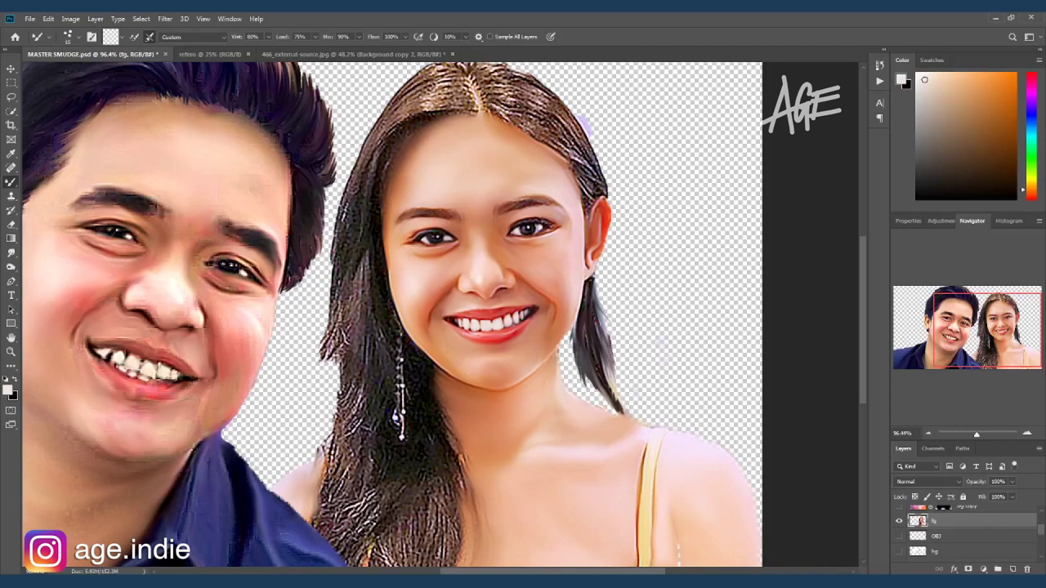
Step: Smudge the hair along the top and right edge of her head, including the light fringe
drag(513, 124, 559, 147)
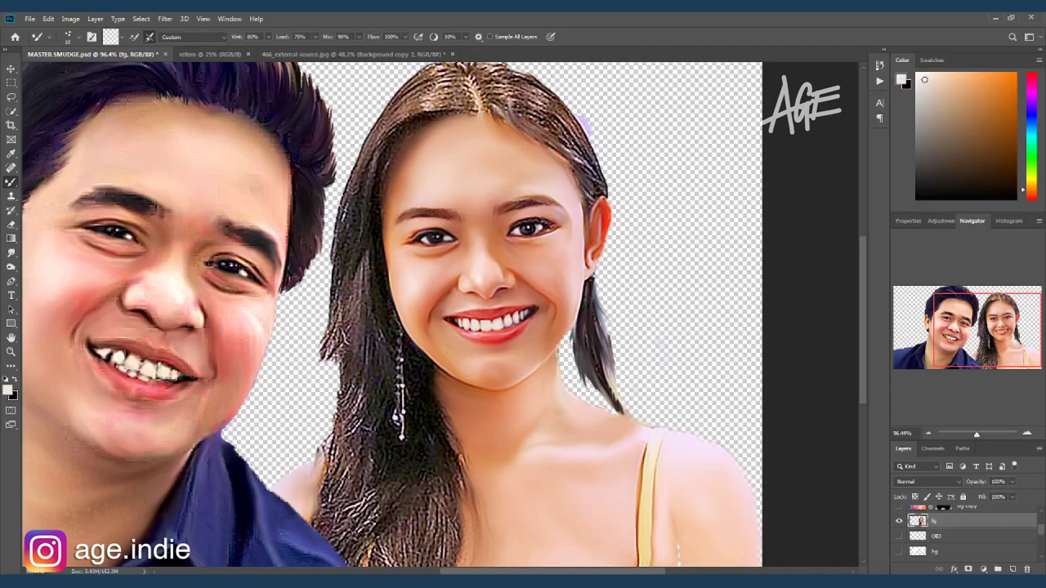
mouse_move(552, 135)
mouse_down()
mouse_move(603, 180)
mouse_move(492, 100)
mouse_move(546, 122)
mouse_move(611, 181)
mouse_up()
drag(595, 139, 621, 178)
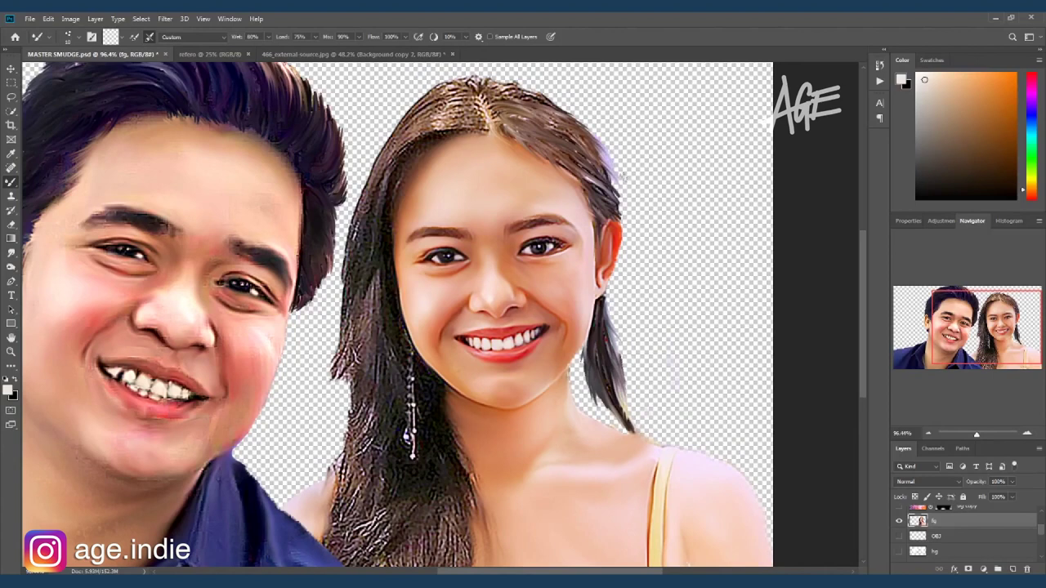
mouse_move(560, 105)
mouse_down()
mouse_move(487, 88)
mouse_move(533, 96)
mouse_move(576, 131)
mouse_move(591, 173)
mouse_up()
mouse_move(535, 145)
mouse_down()
mouse_move(518, 122)
mouse_move(572, 177)
mouse_up()
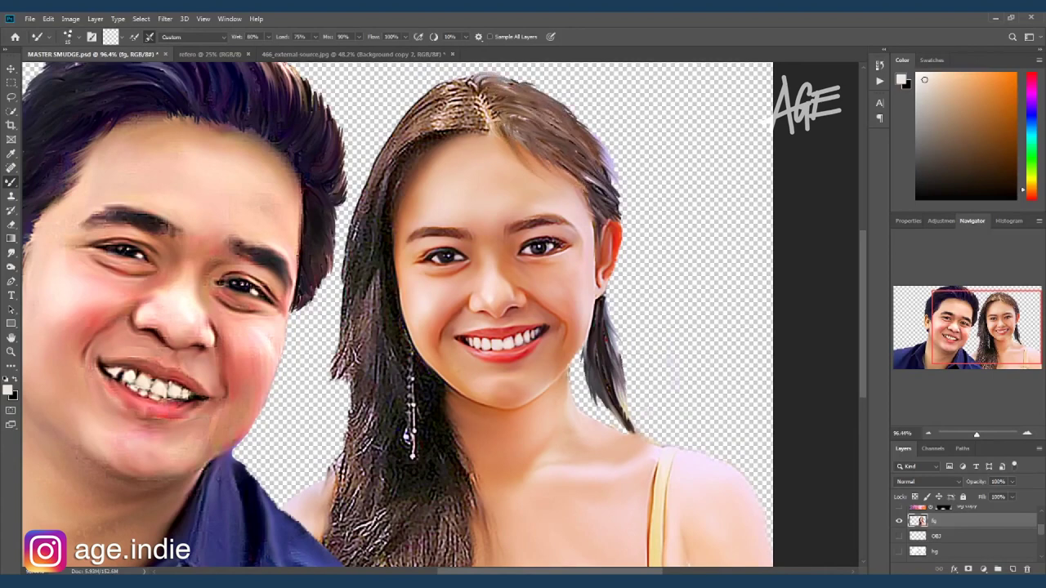
Step: Smooth the strands at the top and upper-left of her hair
drag(482, 124, 451, 90)
mouse_move(486, 127)
mouse_down()
mouse_move(459, 104)
mouse_move(428, 128)
mouse_move(433, 90)
mouse_move(394, 147)
mouse_up()
drag(413, 110, 374, 180)
mouse_move(433, 131)
mouse_down()
mouse_move(396, 155)
mouse_move(415, 140)
mouse_up()
drag(408, 180, 367, 327)
drag(386, 162, 352, 230)
Step: Smudge the dark strands down her left-side hair to beside her cheek
mouse_move(384, 135)
mouse_down()
mouse_move(352, 229)
mouse_move(342, 360)
mouse_up()
drag(384, 265, 350, 360)
drag(348, 282, 337, 318)
drag(382, 180, 342, 359)
drag(356, 274, 343, 449)
drag(360, 352, 338, 413)
drag(376, 299, 339, 434)
drag(395, 337, 351, 531)
drag(352, 417, 339, 541)
drag(368, 458, 335, 548)
Step: Raise Wet and Load to 100%, then lengthen the lower-left strands below the earring
mouse_move(263, 37)
mouse_down()
mouse_move(278, 49)
mouse_move(336, 50)
mouse_up()
drag(385, 470, 331, 547)
drag(351, 482, 323, 543)
drag(343, 409, 323, 523)
mouse_move(400, 433)
mouse_down()
mouse_move(380, 519)
mouse_move(352, 564)
mouse_up()
mouse_move(429, 384)
mouse_down()
mouse_move(462, 453)
mouse_move(470, 507)
mouse_move(457, 564)
mouse_up()
Step: Lengthen and smudge the dark strands at the bottom of her hair
scroll(466, 507, down, 2)
mouse_move(458, 429)
mouse_down()
mouse_move(441, 523)
mouse_move(413, 490)
mouse_up()
mouse_move(372, 446)
mouse_down()
mouse_move(359, 514)
mouse_move(384, 527)
mouse_up()
drag(405, 457, 413, 523)
drag(441, 466, 453, 519)
drag(402, 483, 387, 545)
drag(433, 413, 466, 523)
drag(429, 393, 470, 457)
drag(392, 408, 401, 515)
drag(372, 294, 385, 478)
Step: Pull dark strands outward along her left hair edge
mouse_move(365, 245)
mouse_down()
mouse_move(353, 352)
mouse_move(319, 343)
mouse_up()
mouse_move(359, 310)
mouse_down()
mouse_move(327, 441)
mouse_move(323, 408)
mouse_move(317, 429)
mouse_up()
drag(338, 384, 327, 458)
drag(359, 233, 325, 286)
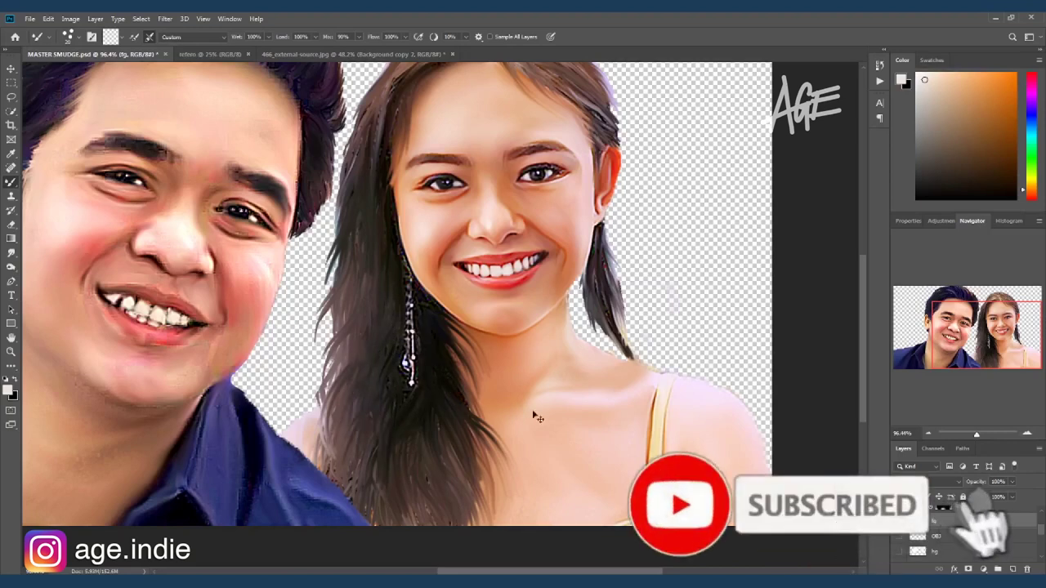
scroll(532, 415, down, 3)
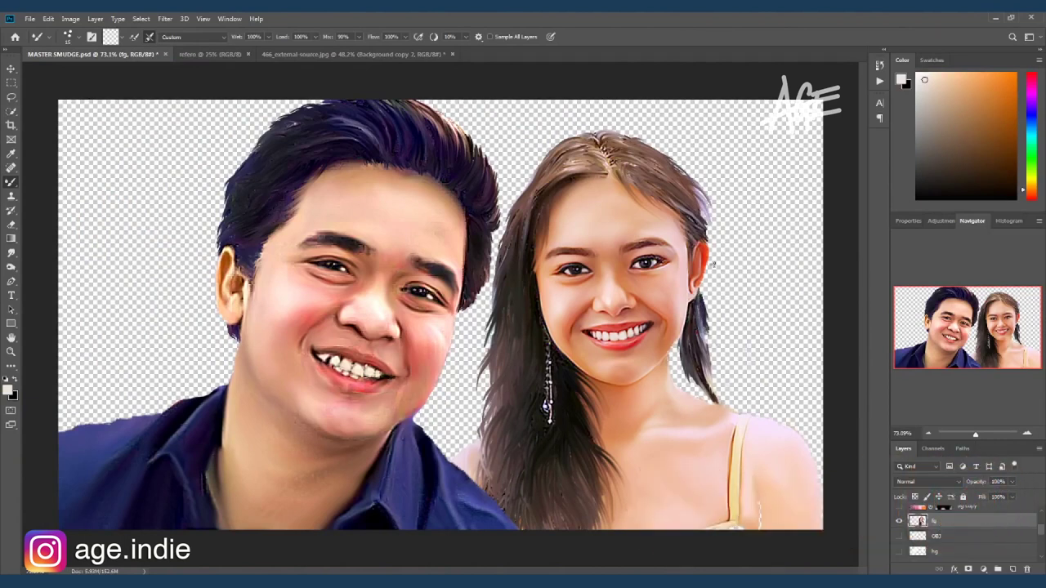
Step: Dodge the hair near the earring, then apply a Curves midpoint that slightly darkens midtones
key(o)
drag(533, 357, 544, 368)
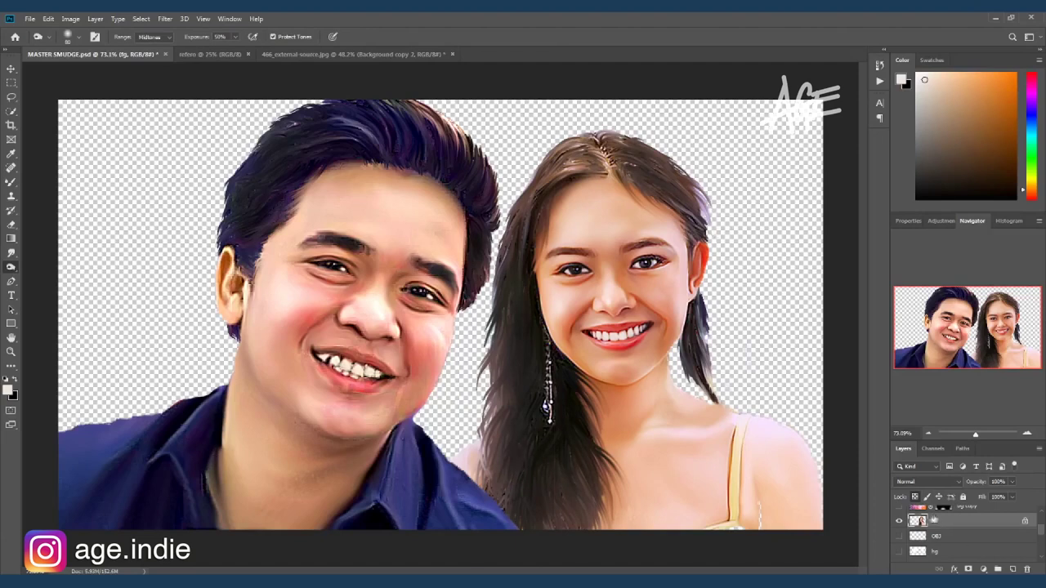
key(ctrl+m)
drag(719, 188, 829, 188)
click(919, 274)
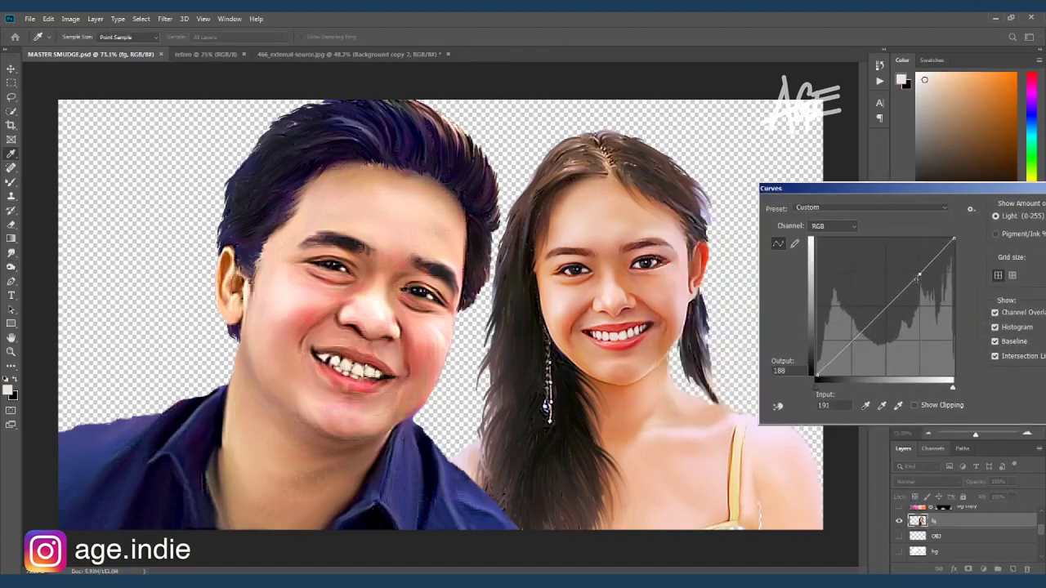
click(848, 347)
drag(883, 296, 882, 317)
drag(908, 189, 887, 165)
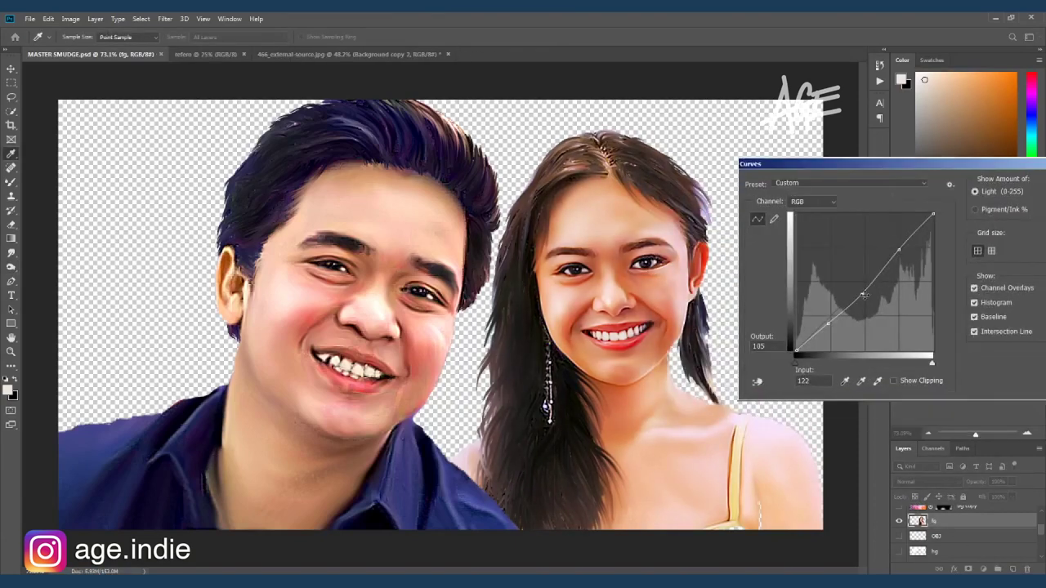
key(Return)
Step: Check Levels, then sharpen both the fg and Background copy layers with Unsharp Mask
key(ctrl+l)
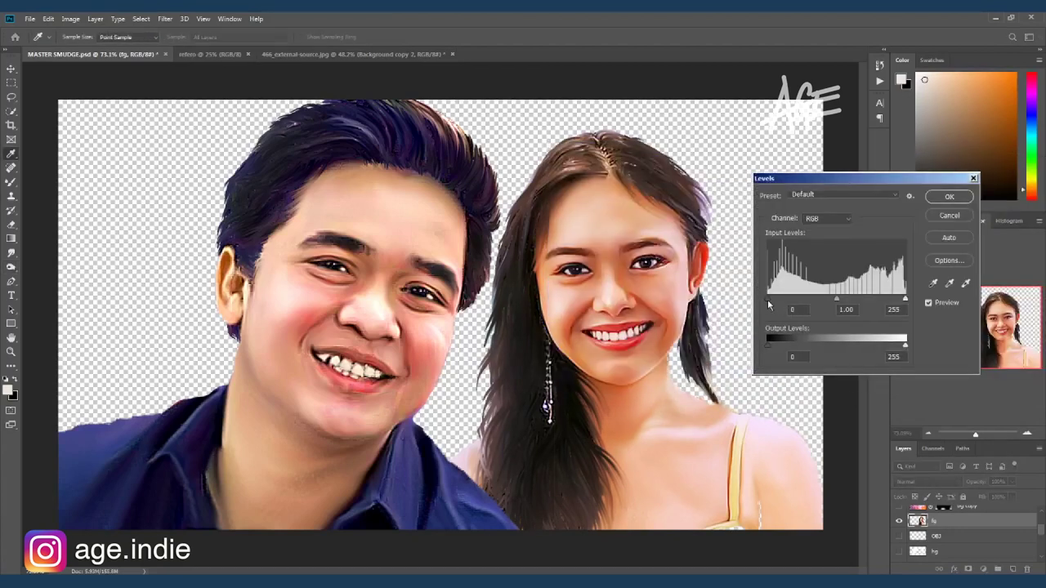
click(950, 196)
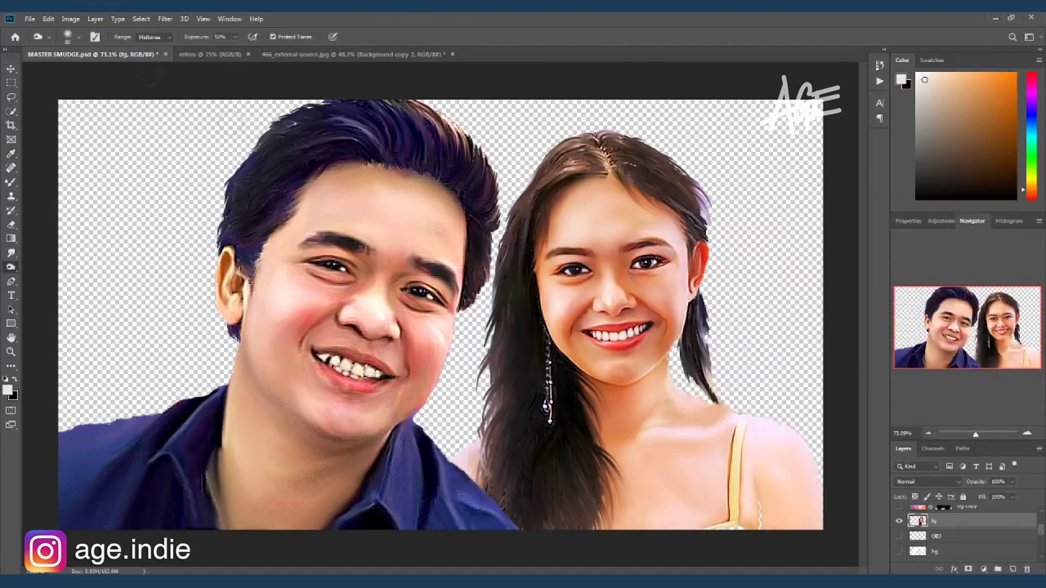
click(165, 18)
click(90, 233)
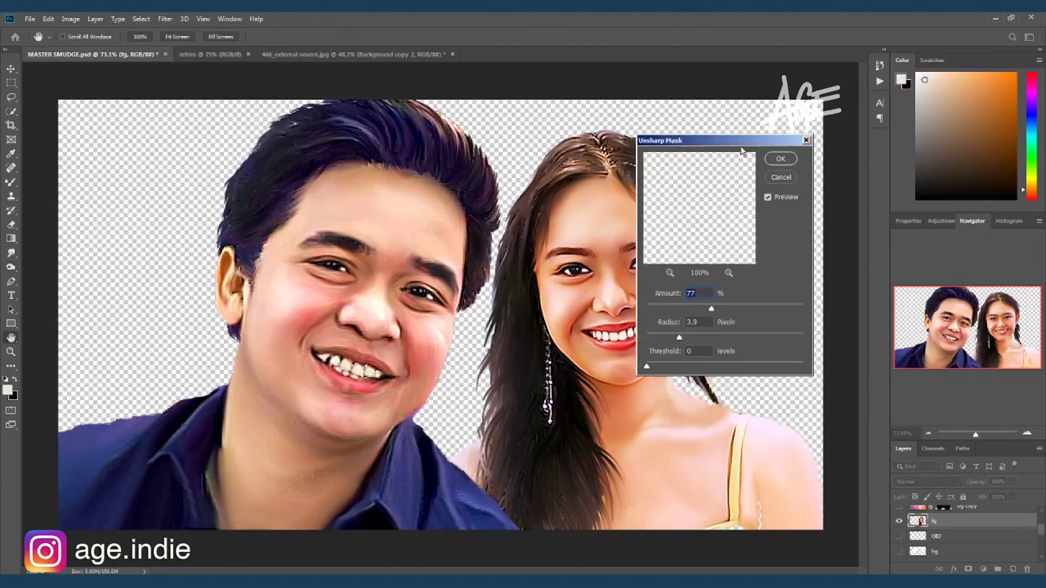
drag(742, 150, 873, 161)
click(912, 170)
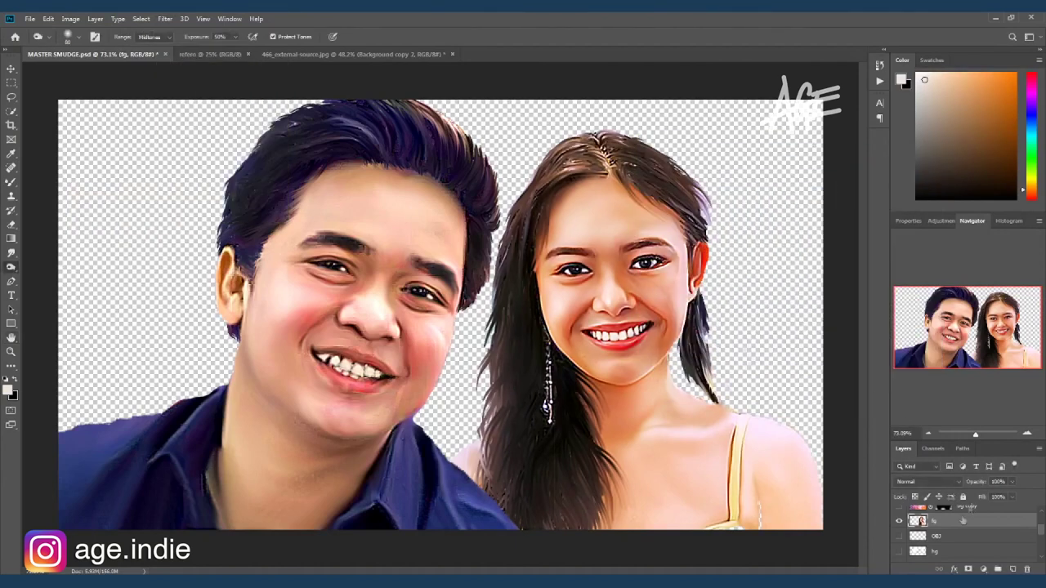
click(165, 18)
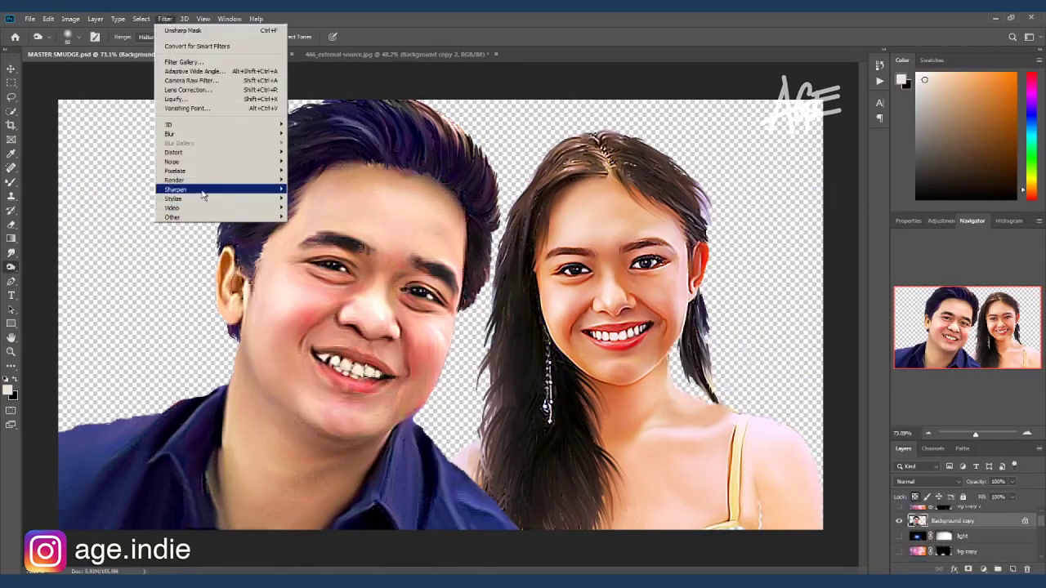
click(90, 234)
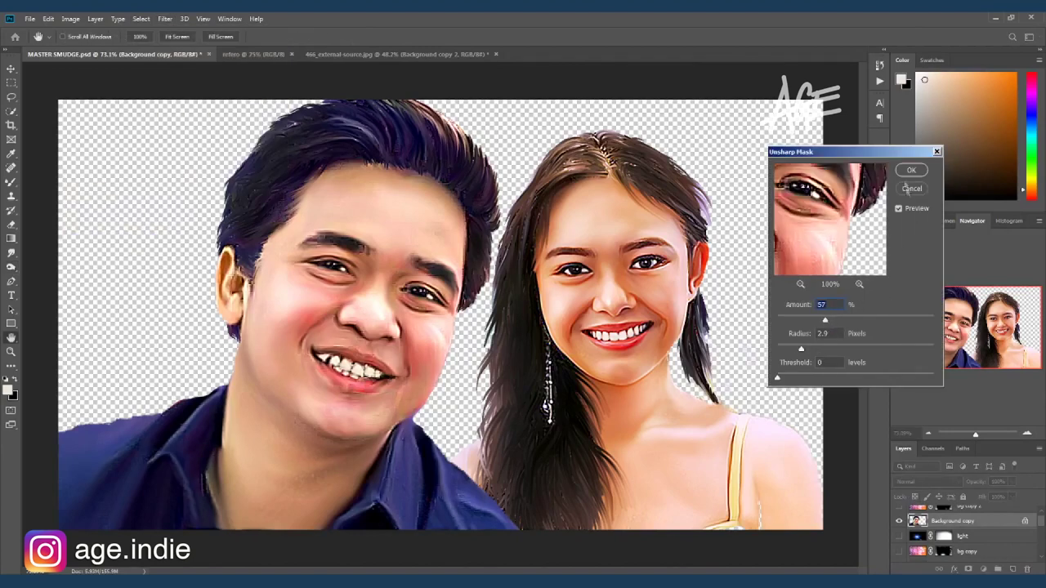
click(910, 188)
key(v)
key(ctrl+minus)
key(ctrl+minus)
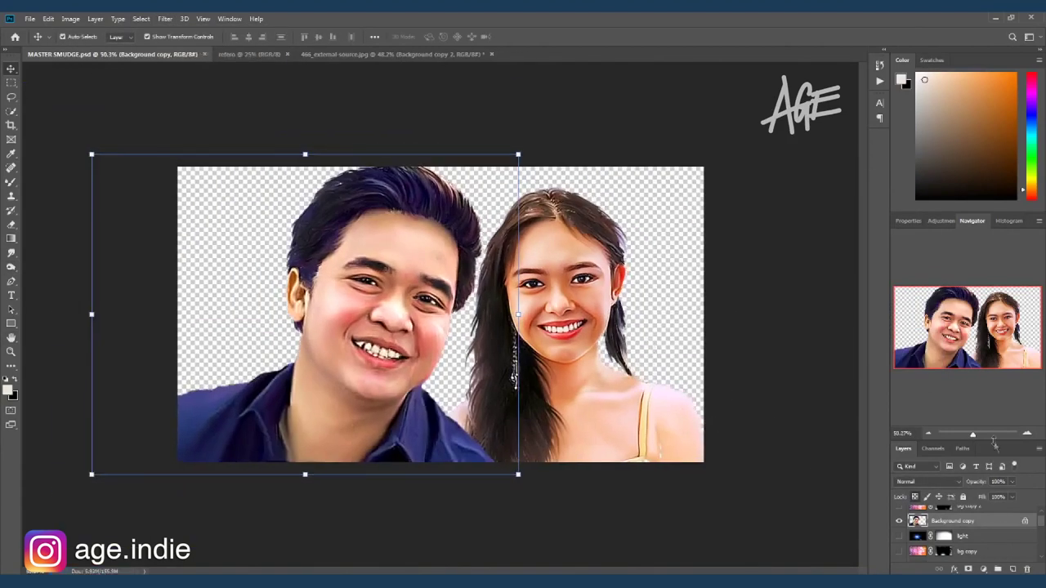
Step: Turn the background layers back on to reveal the purple-orange backdrop
drag(994, 442, 994, 360)
drag(899, 555, 901, 437)
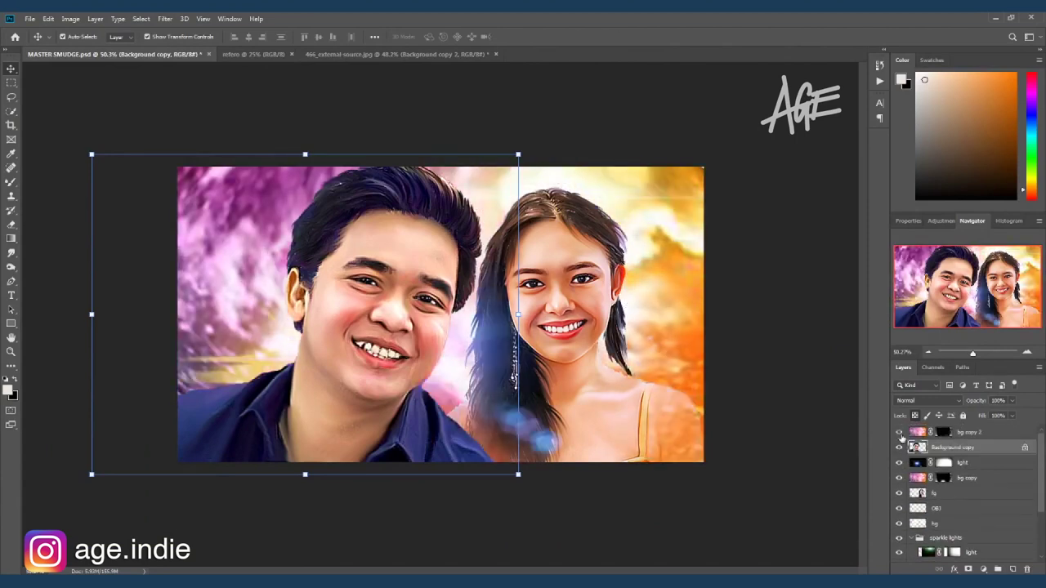
click(782, 225)
scroll(575, 342, down, 1)
scroll(575, 342, down, 1)
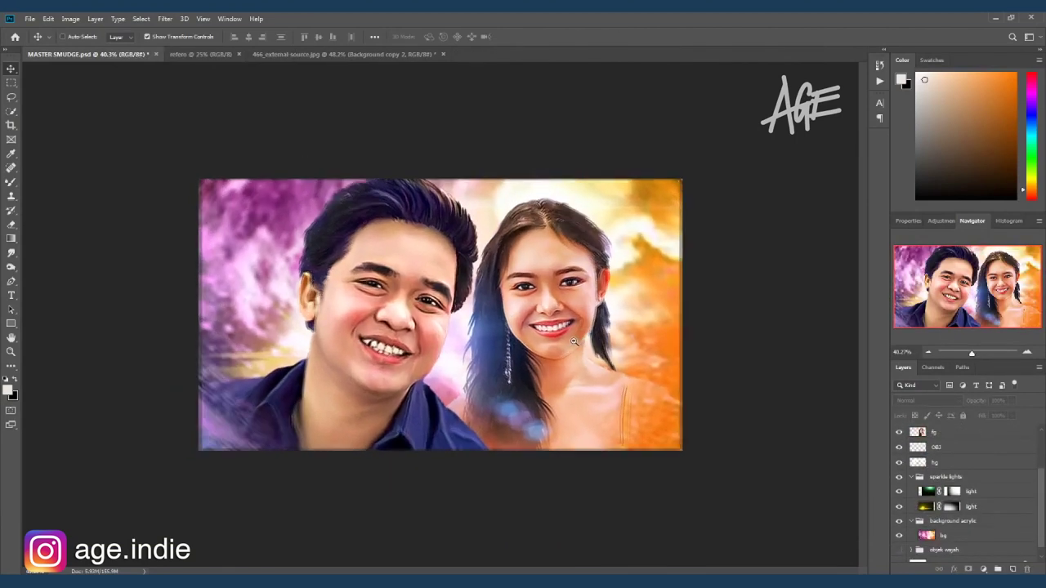
Step: Duplicate the portrait layer and give it an Outer Glow layer style
click(964, 462)
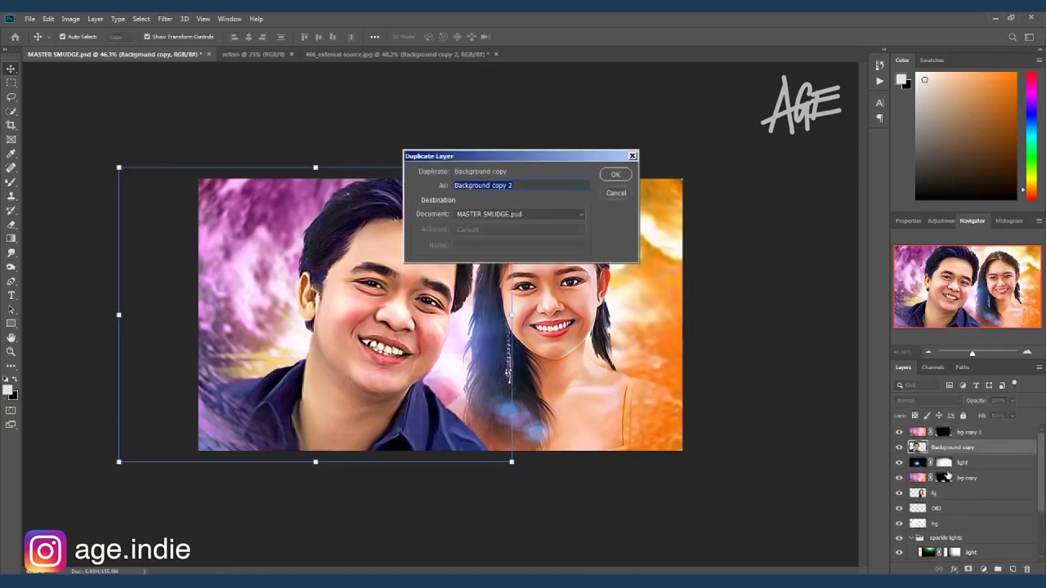
key(Return)
double_click(997, 460)
drag(368, 105, 759, 198)
click(727, 390)
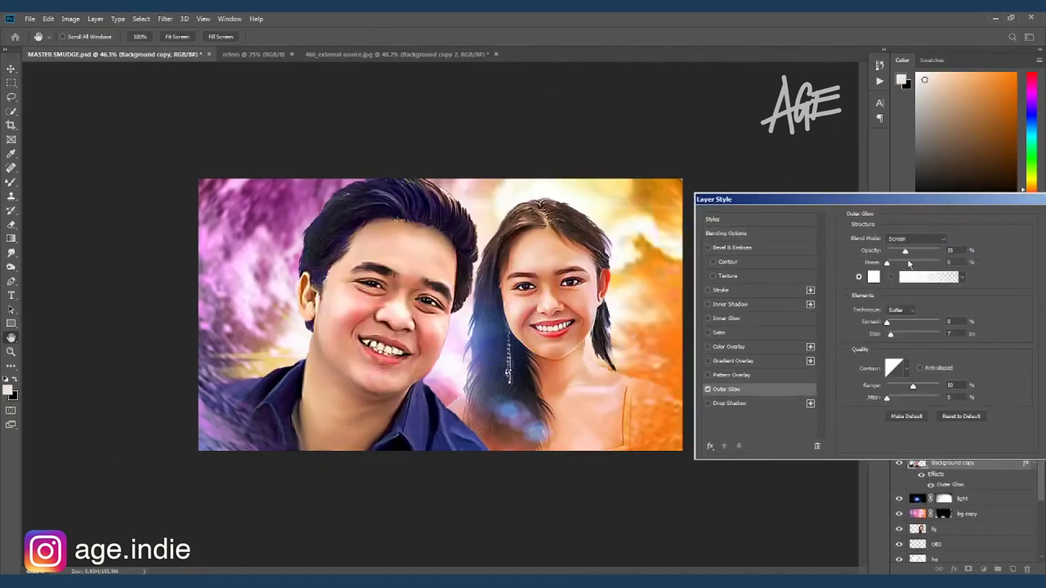
key(Return)
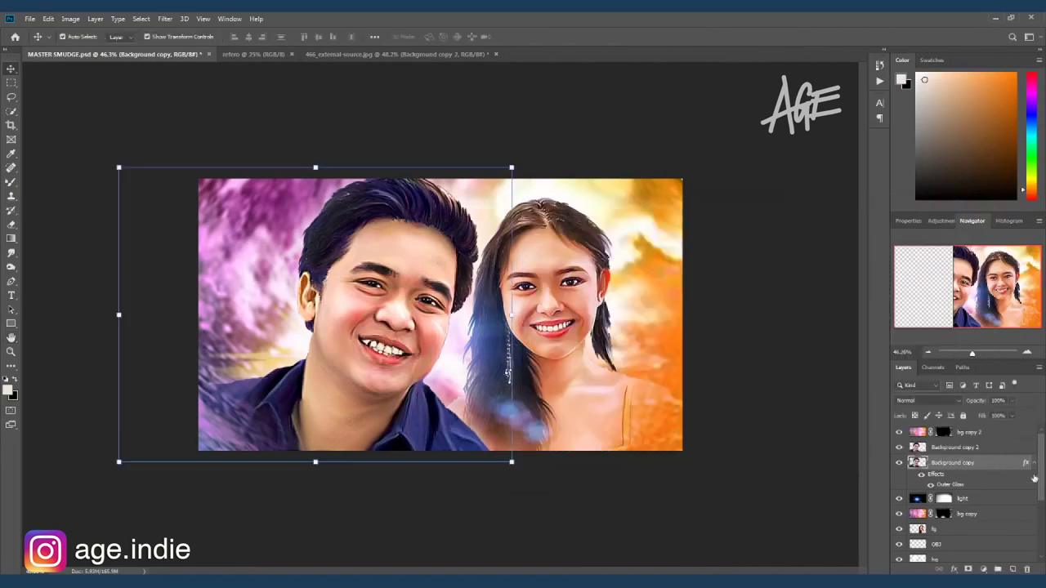
Step: Duplicate fg into fg copy and paste the Outer Glow style onto fg
right_click(980, 458)
key(Escape)
click(980, 509)
key(ctrl+j)
right_click(980, 523)
click(923, 385)
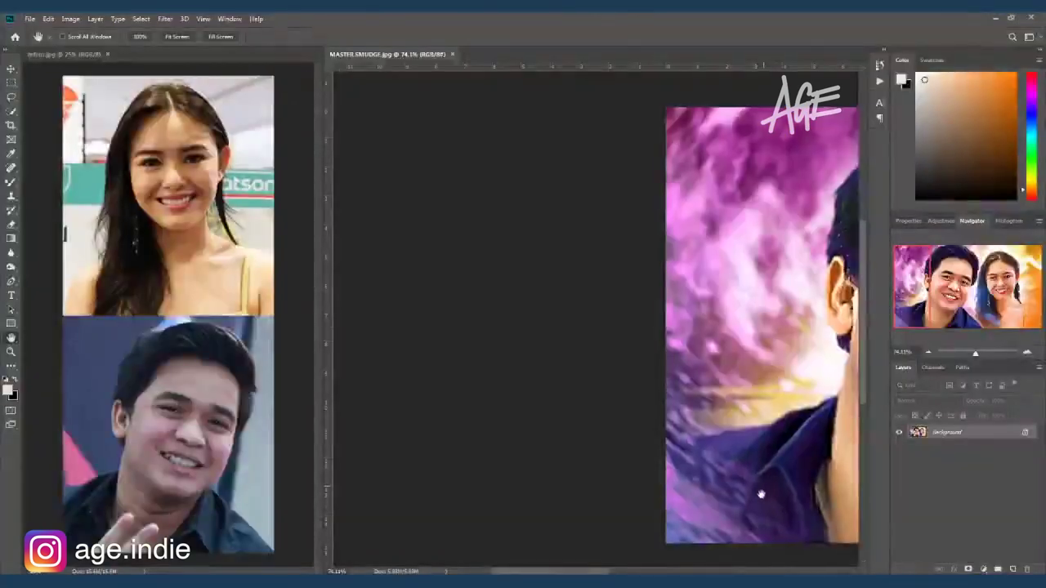
drag(760, 494, 607, 502)
Step: Pan and zoom across MASTER SMUDGE.jpg to compare both painted faces with the originals
drag(790, 524, 695, 520)
drag(783, 517, 691, 511)
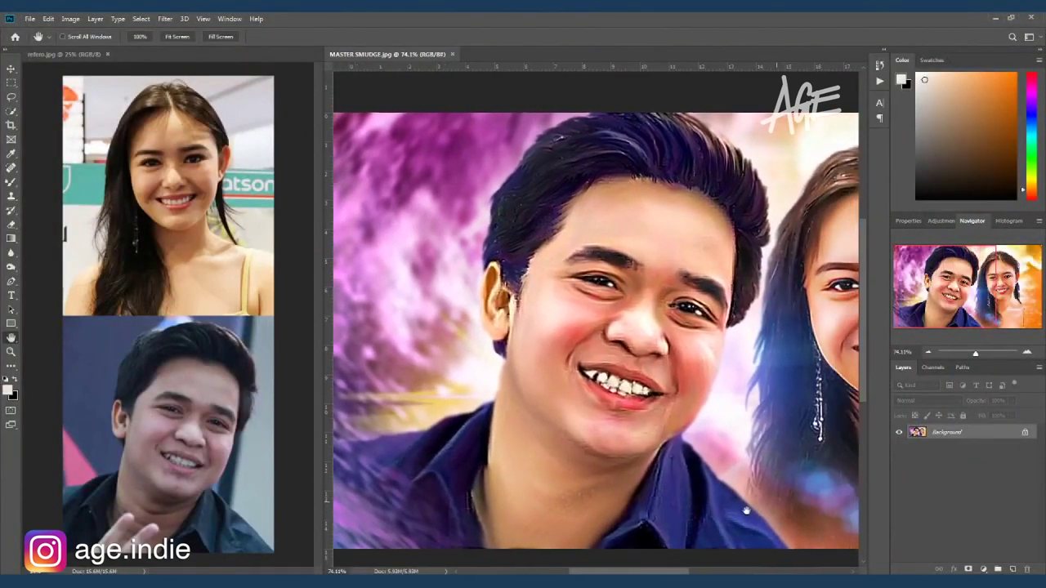
drag(805, 511, 713, 501)
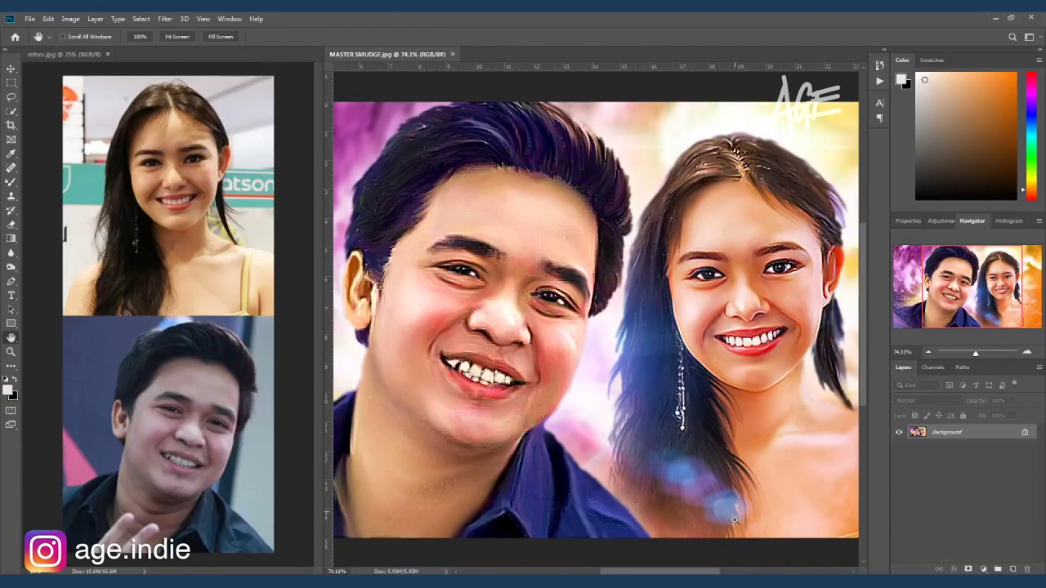
scroll(735, 520, down, 2)
mouse_move(693, 496)
mouse_down()
mouse_move(685, 462)
mouse_move(697, 458)
mouse_up()
scroll(702, 482, down, 1)
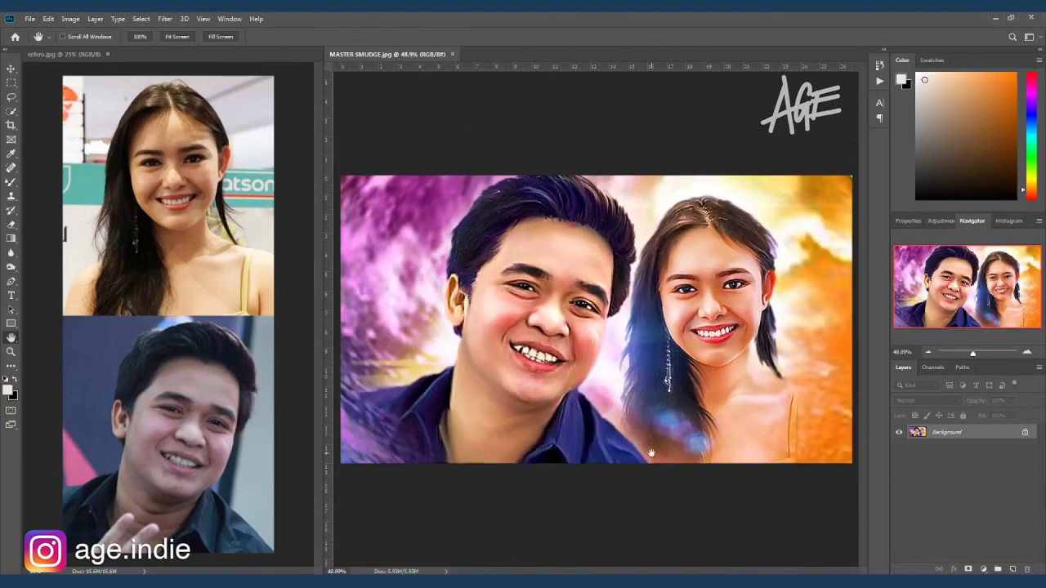
drag(594, 371, 608, 392)
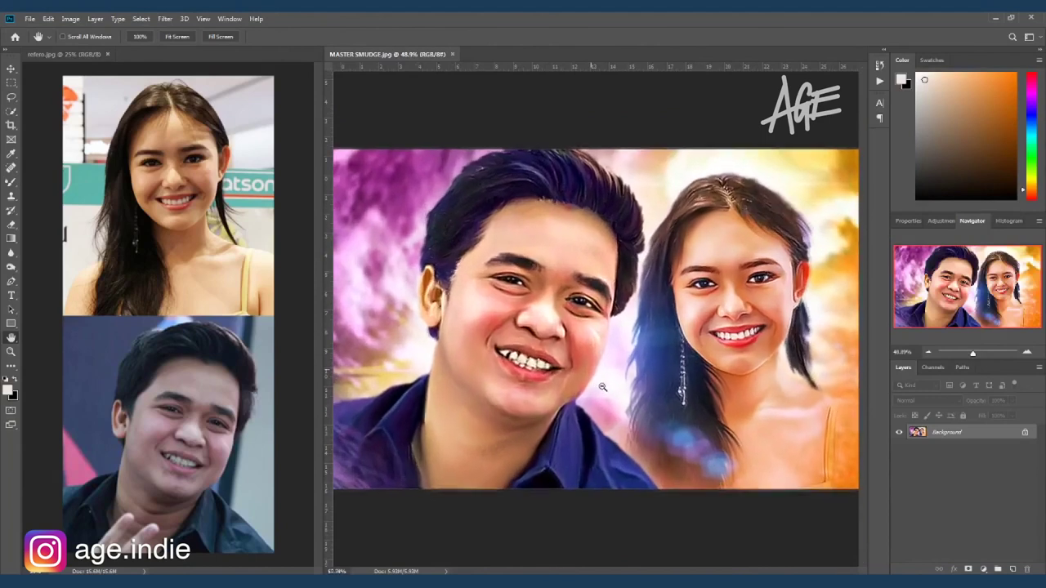
drag(703, 409, 680, 411)
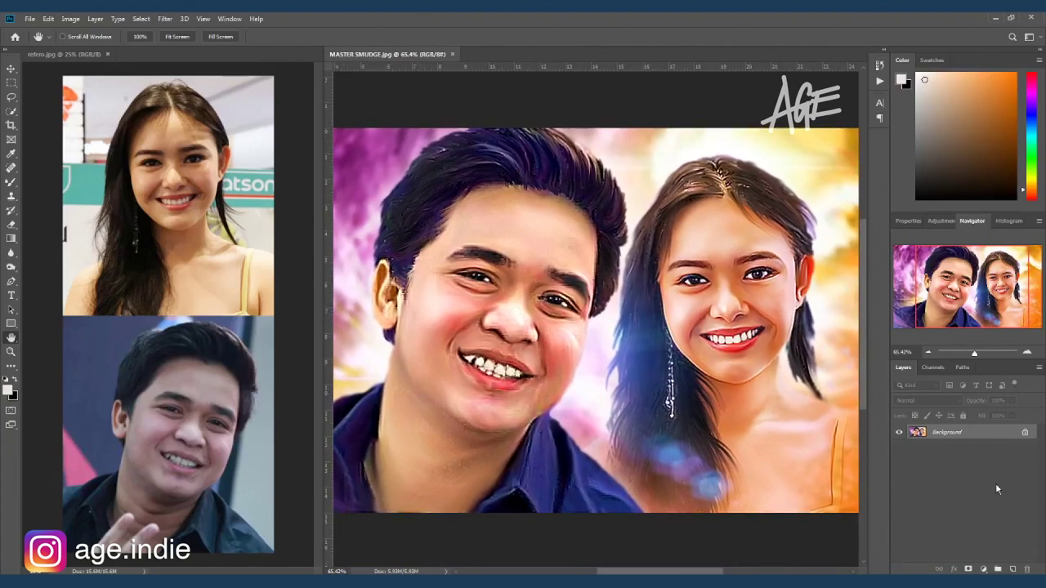